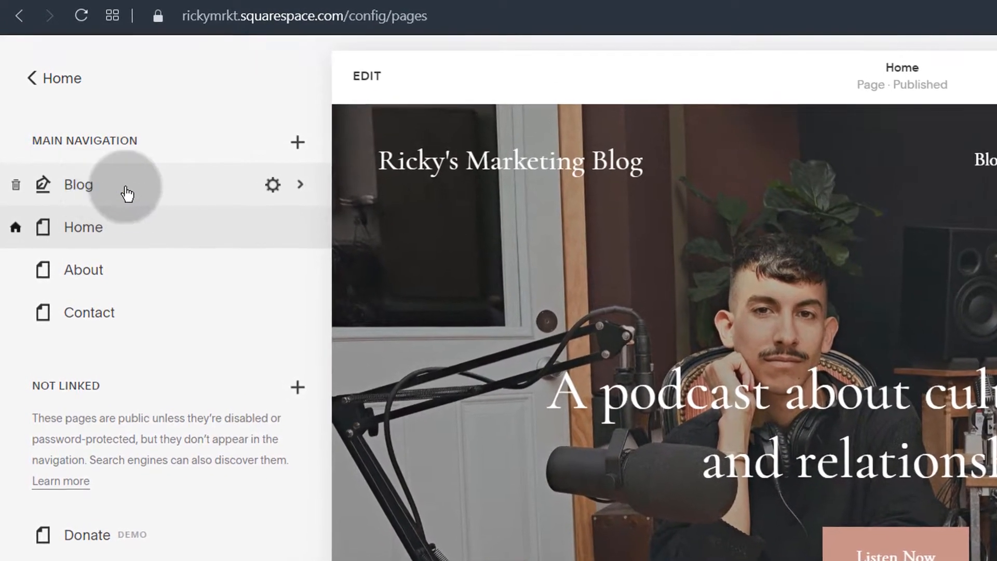
- Open the Blog page's post list and delete the post "Blog Post Title Three"
click(98, 191)
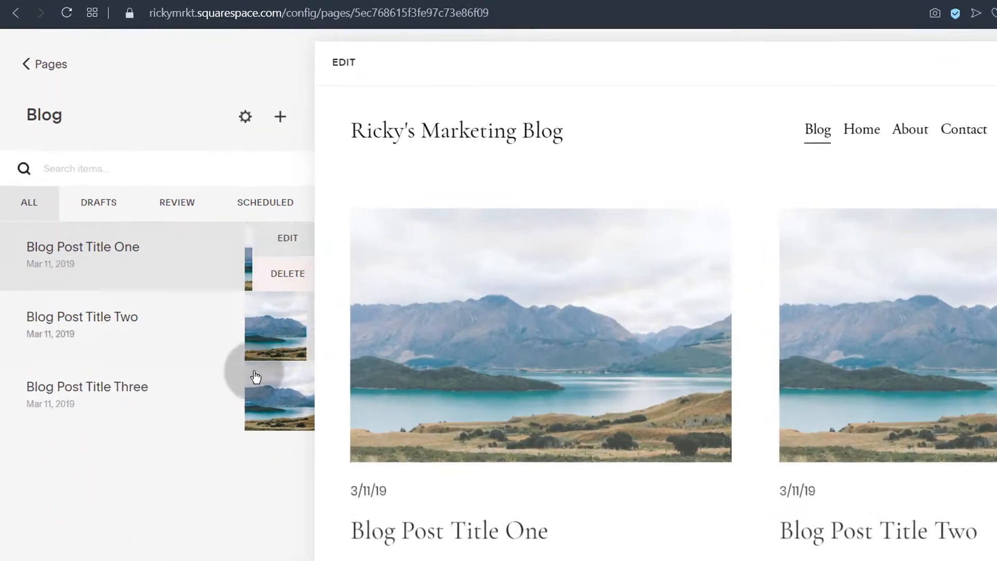
mouse_move(189, 409)
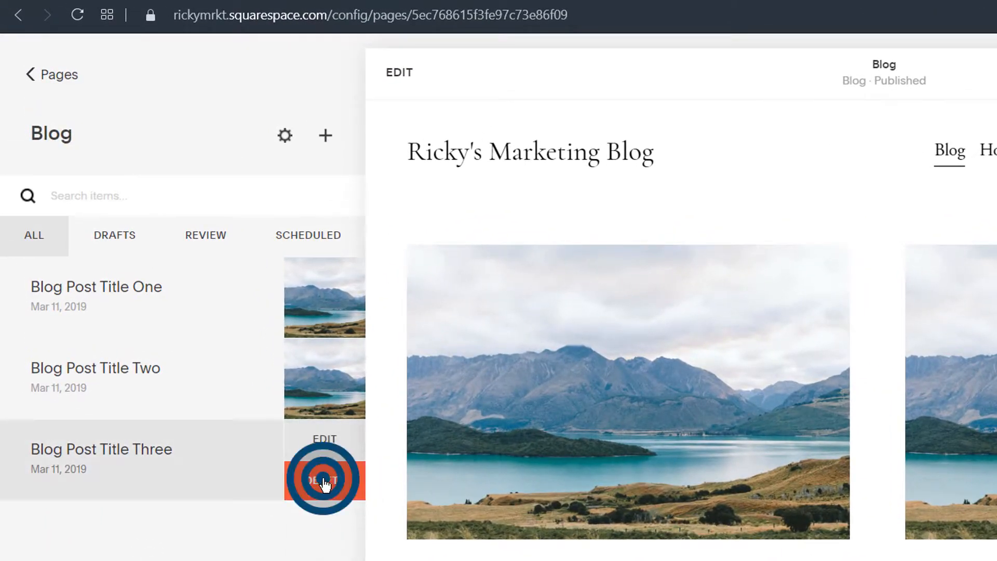
click(323, 483)
click(400, 522)
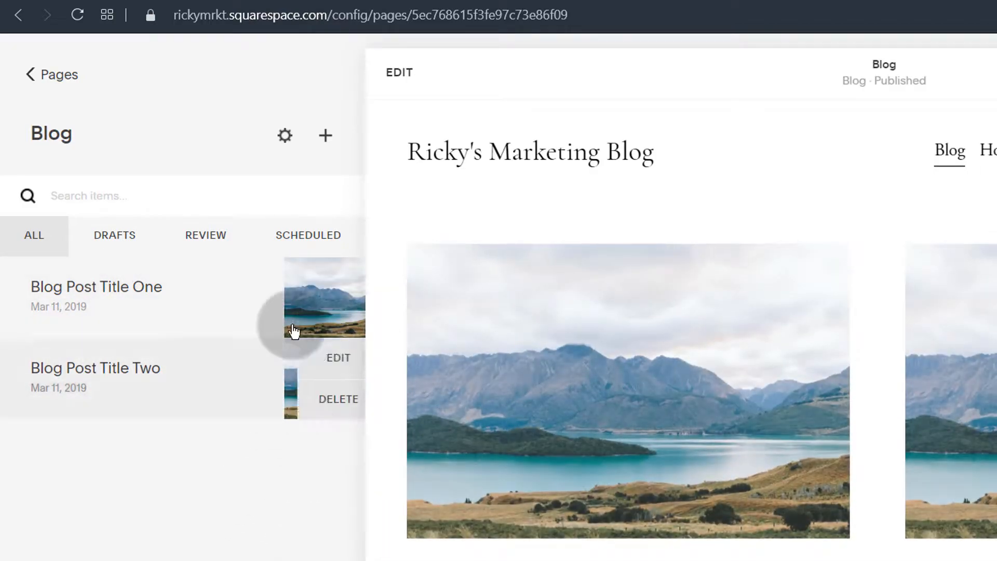
mouse_move(301, 300)
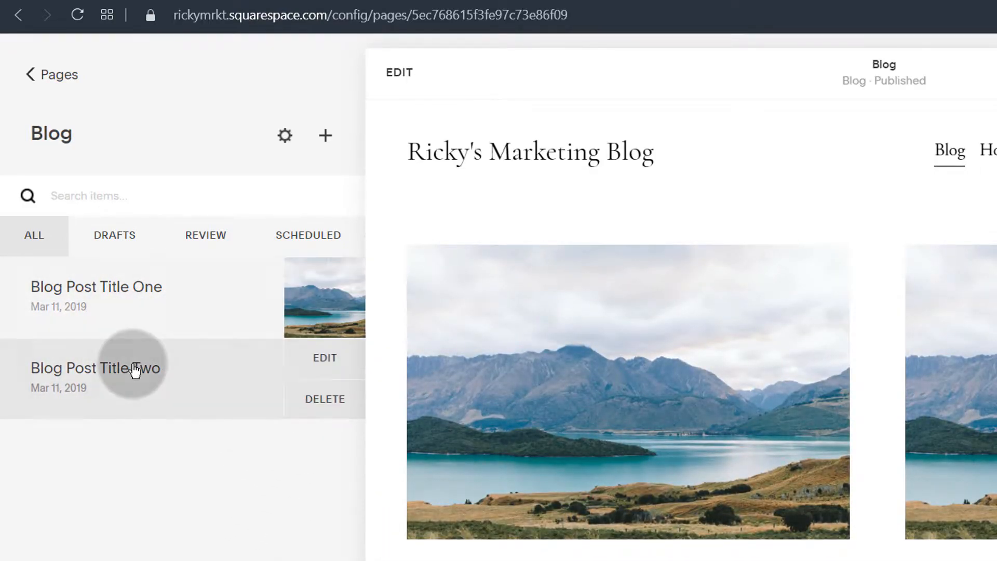
- Look through the blog's drafts, posts in review and scheduled posts, and return to the list of all posts
click(103, 238)
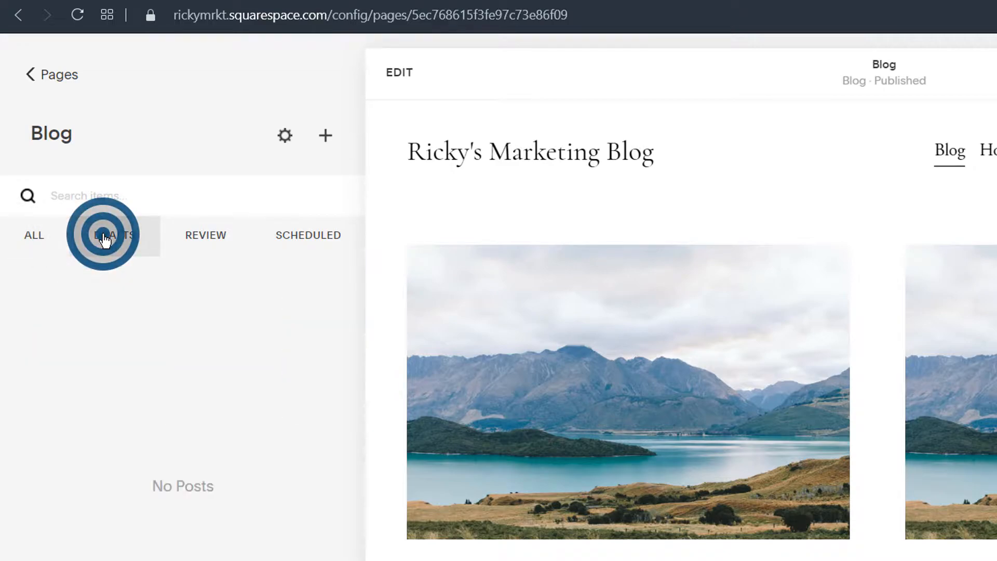
click(204, 236)
click(222, 244)
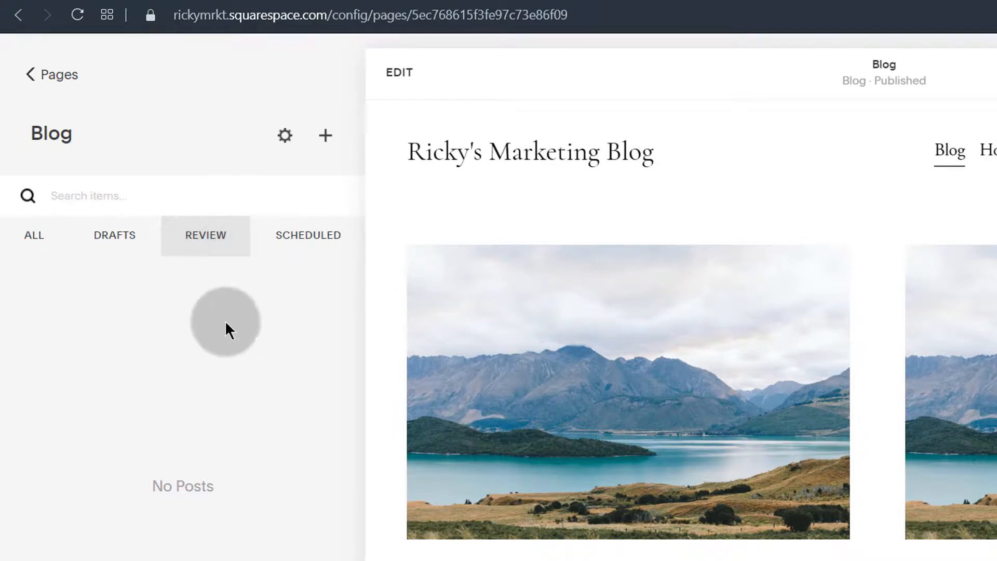
click(304, 237)
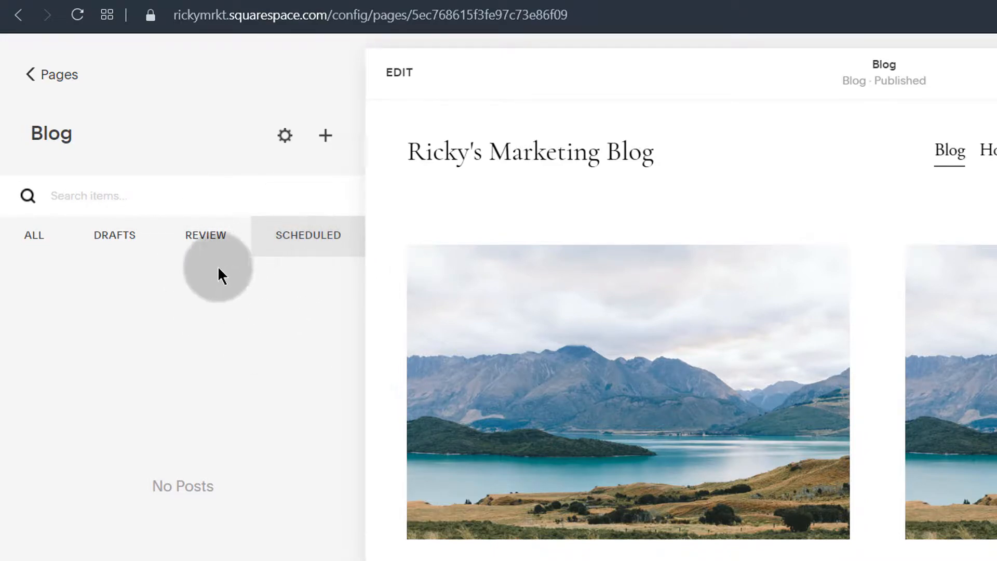
click(127, 242)
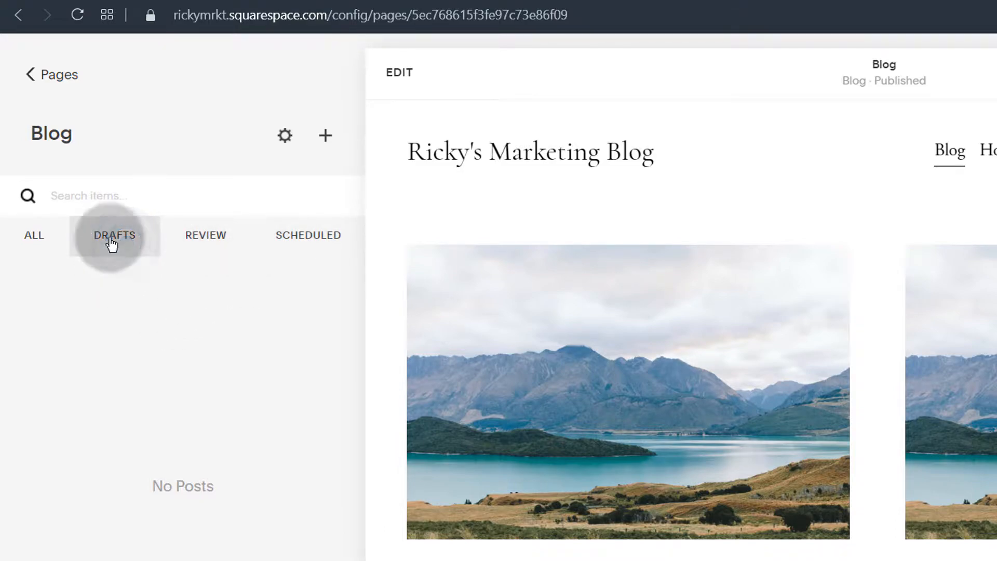
click(30, 236)
mouse_move(356, 359)
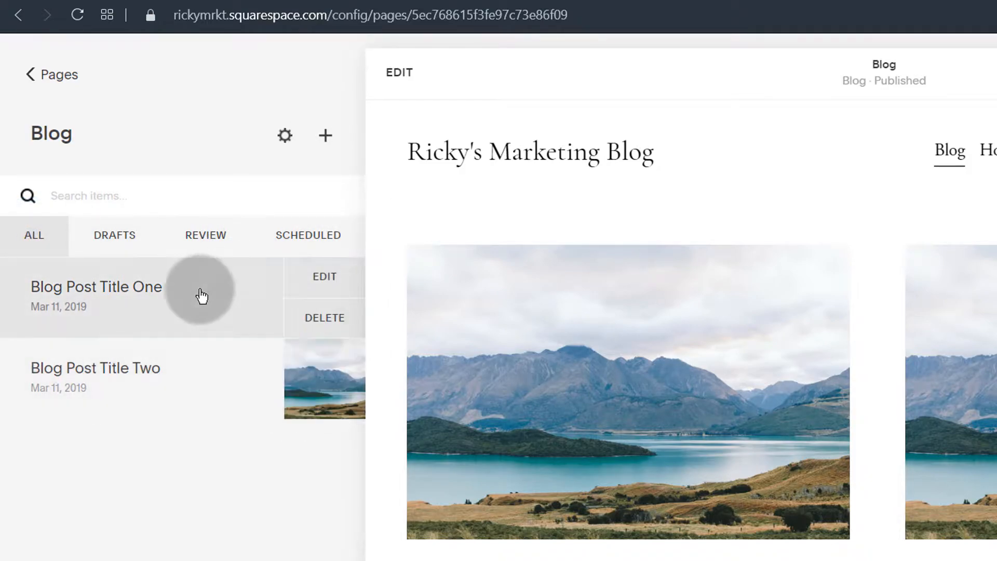
- Create a new blog post titled "Marketing tips for the lazy"
click(326, 138)
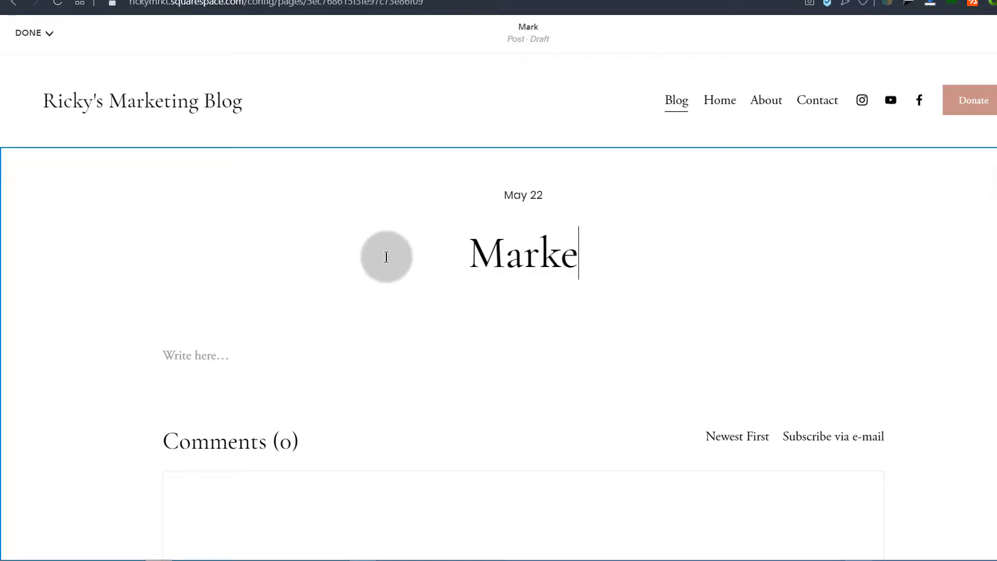
text(ps)
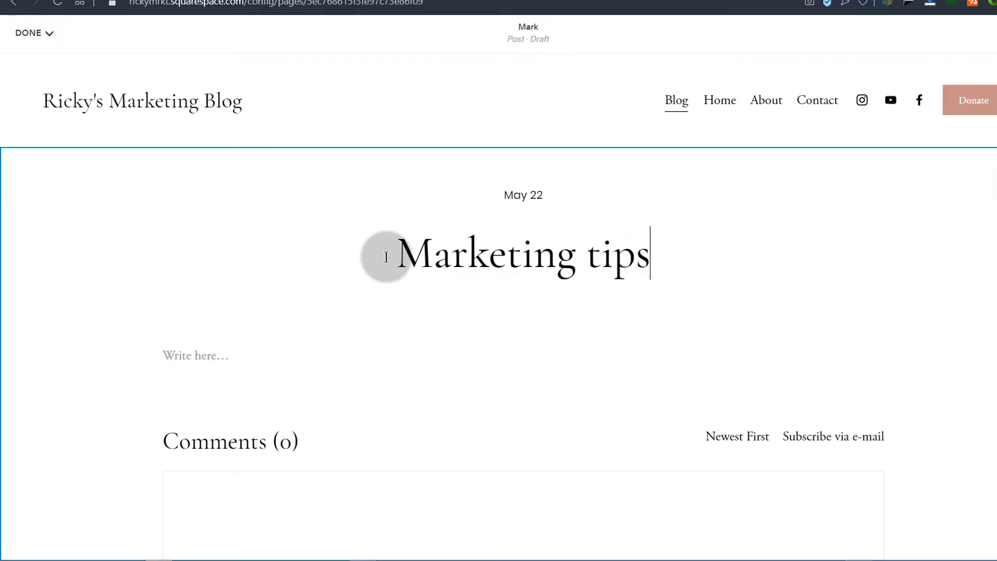
text( for the lazy)
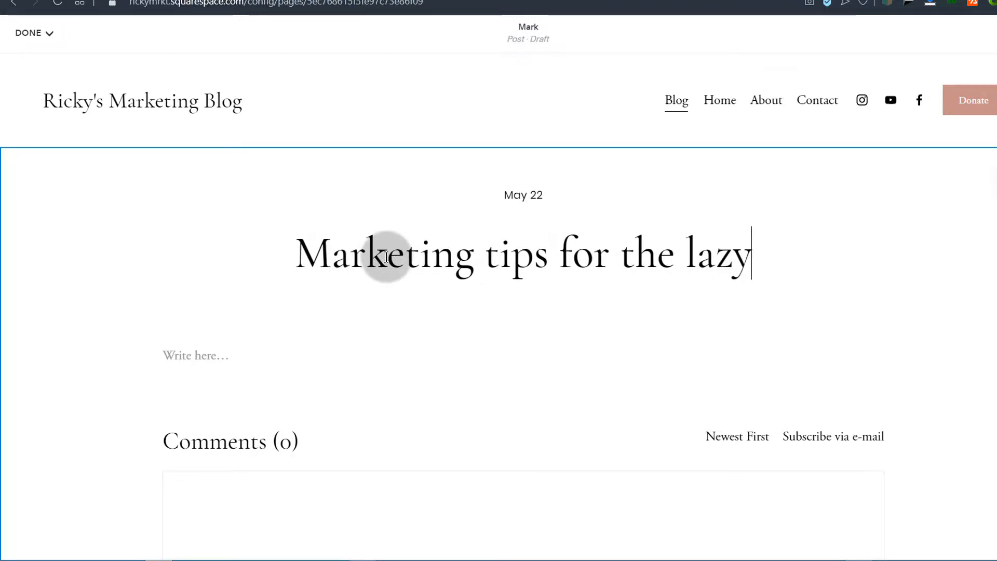
scroll(387, 254, down, 3)
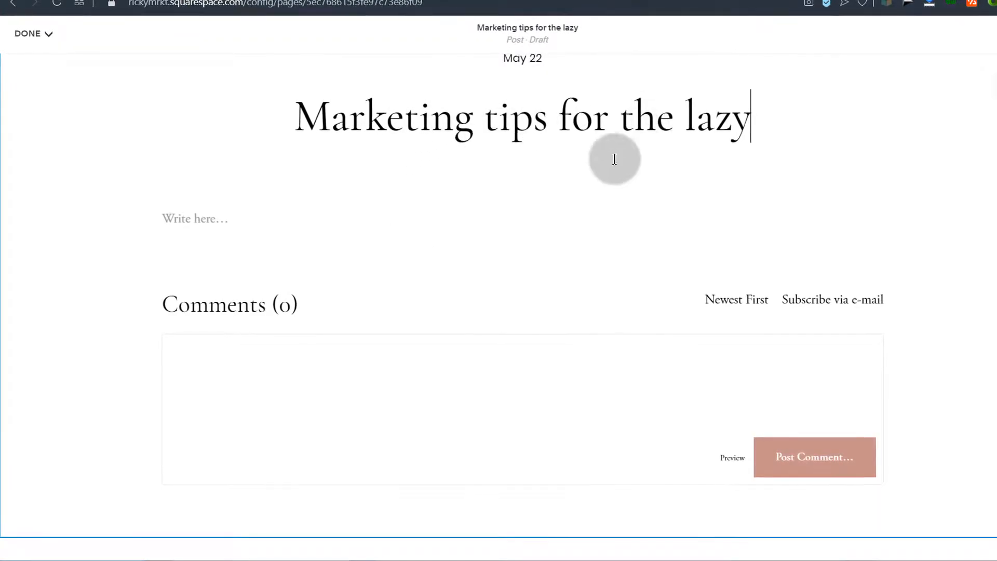
scroll(221, 255, up, 3)
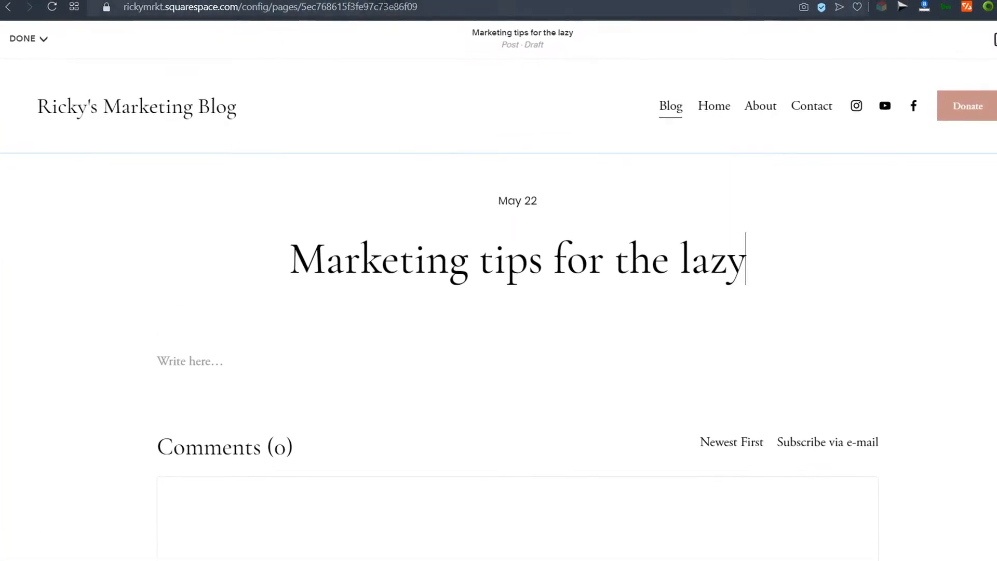
key(ctrl+t)
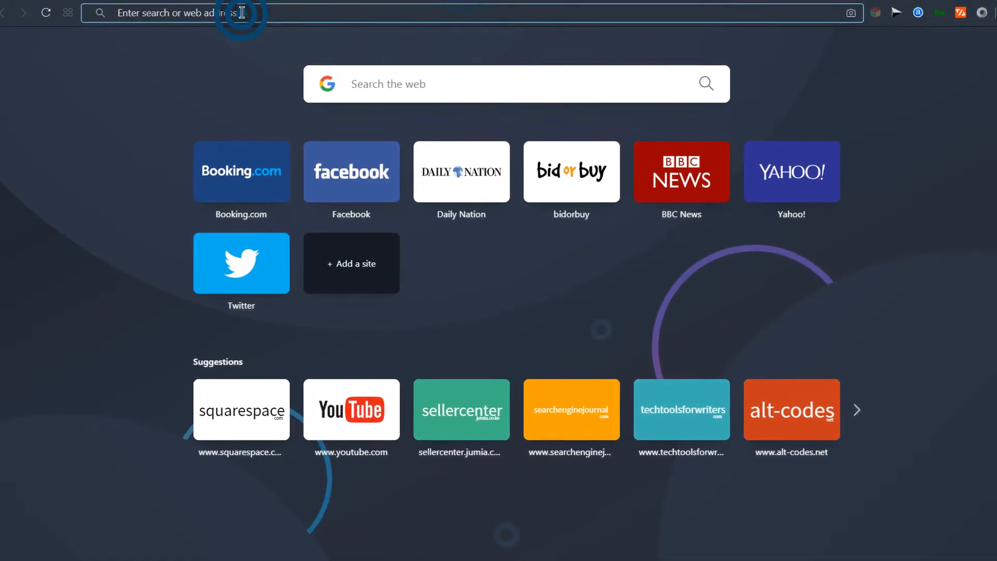
text(ipsum)
key(Return)
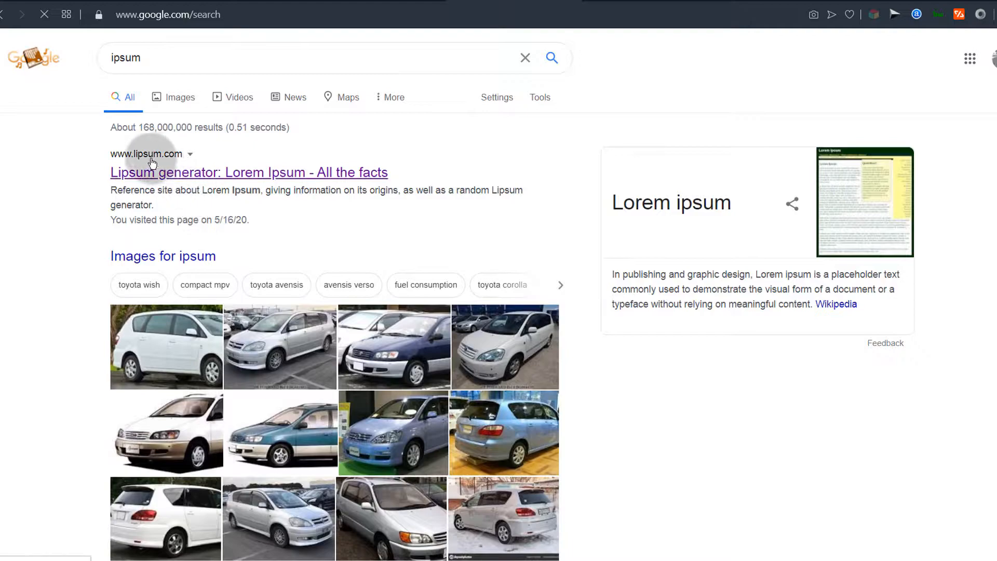
click(151, 161)
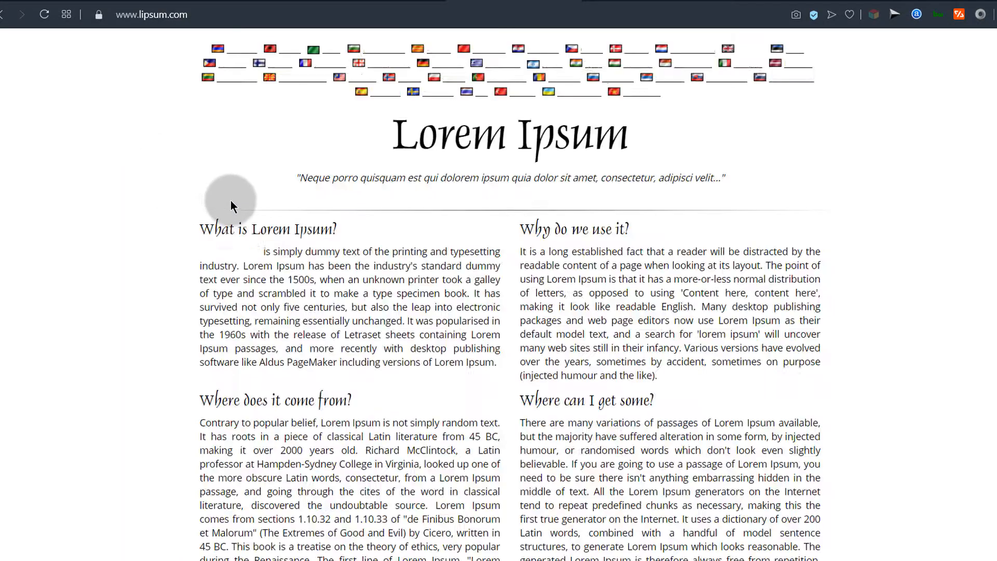
- Copy the Lorem Ipsum page text from "What is Lorem Ipsum?" to the start of the "Where can I get some?" heading
drag(204, 227, 544, 399)
right_click(460, 350)
click(497, 399)
- Return to the Squarespace post and paste the copied Lorem Ipsum text into its body
click(298, 3)
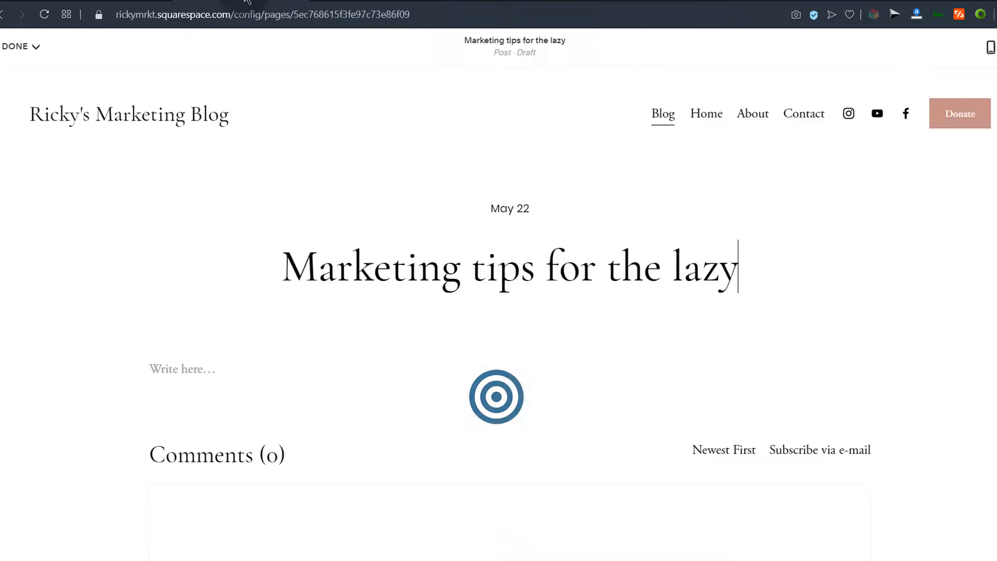
click(183, 372)
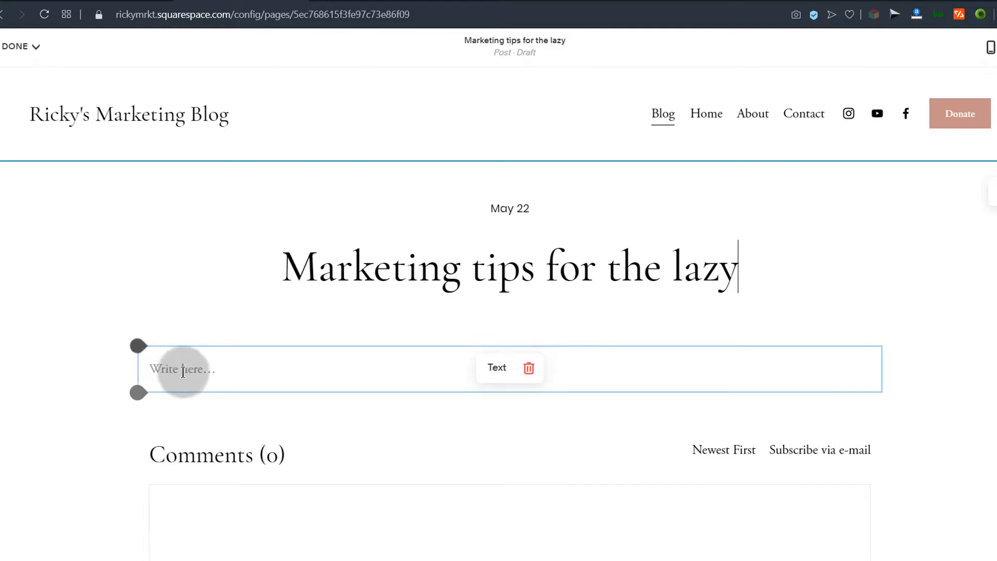
right_click(181, 372)
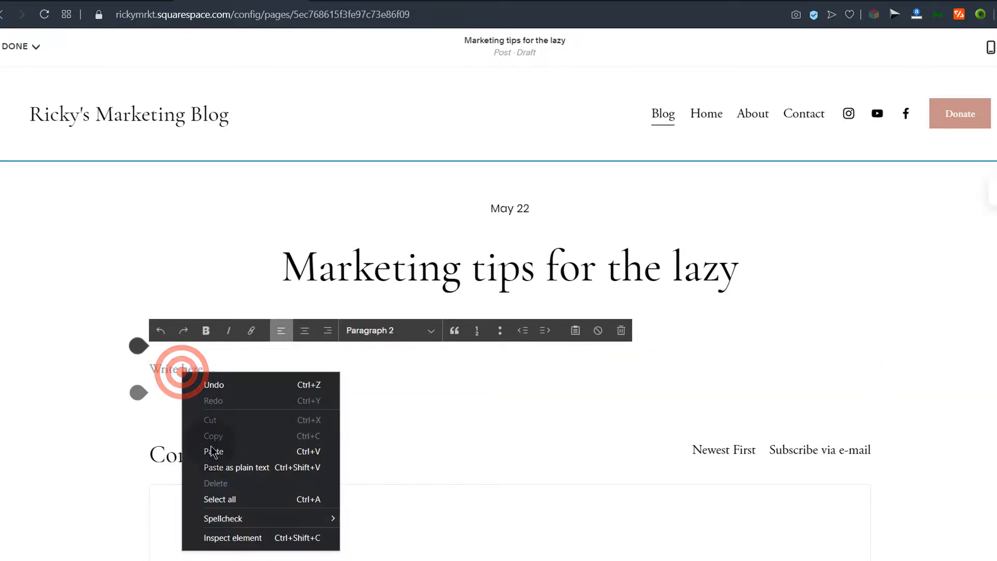
click(213, 450)
scroll(313, 334, down, 10)
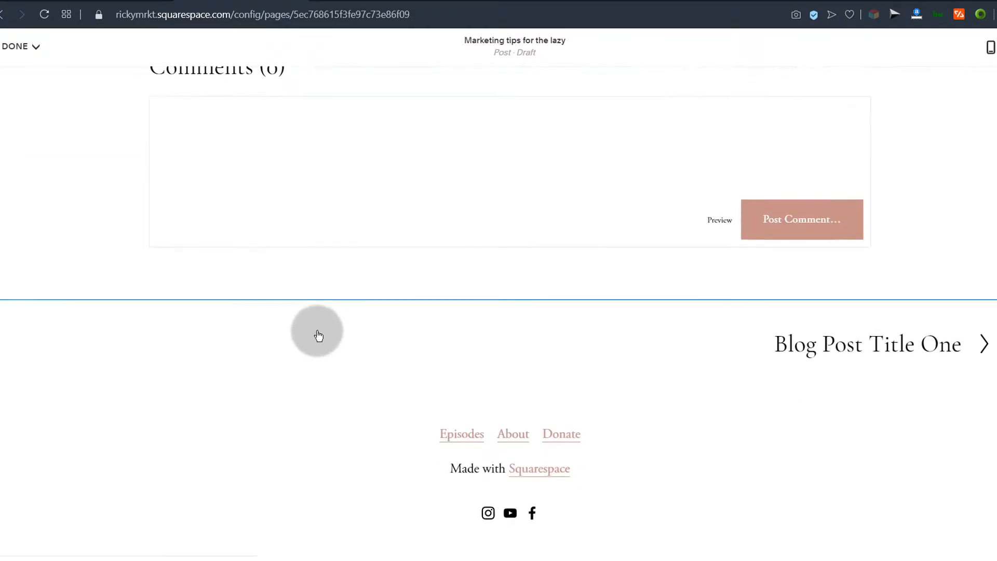
scroll(318, 336, up, 10)
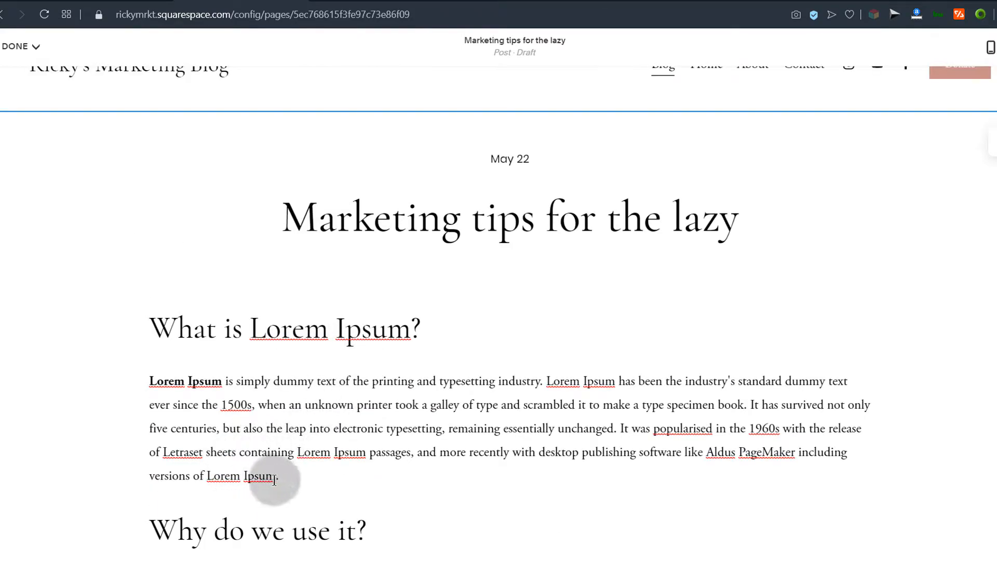
- Insert an Image block between the first paragraph and the "Why do we use it?" heading
click(287, 479)
scroll(291, 477, down, 1)
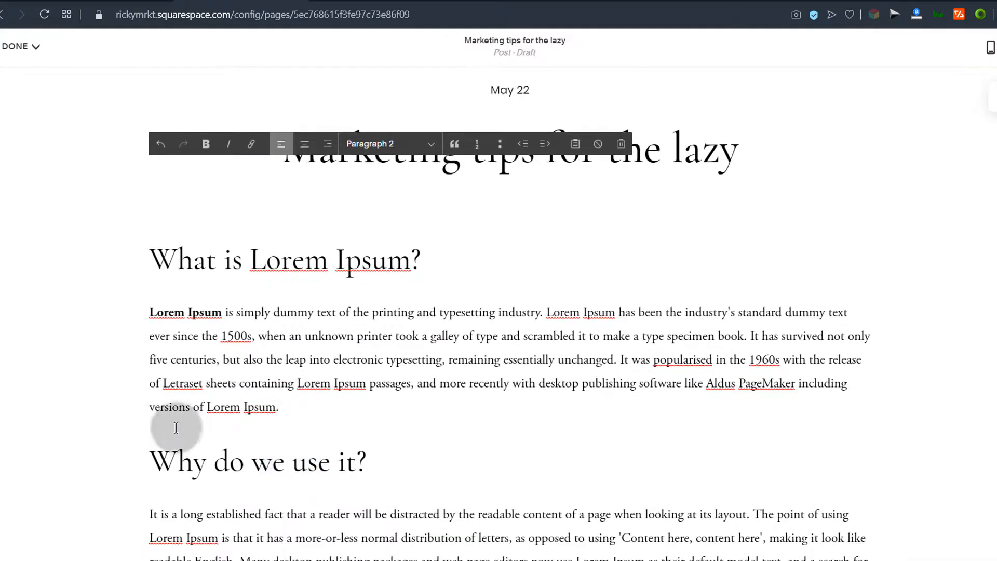
click(67, 420)
click(139, 430)
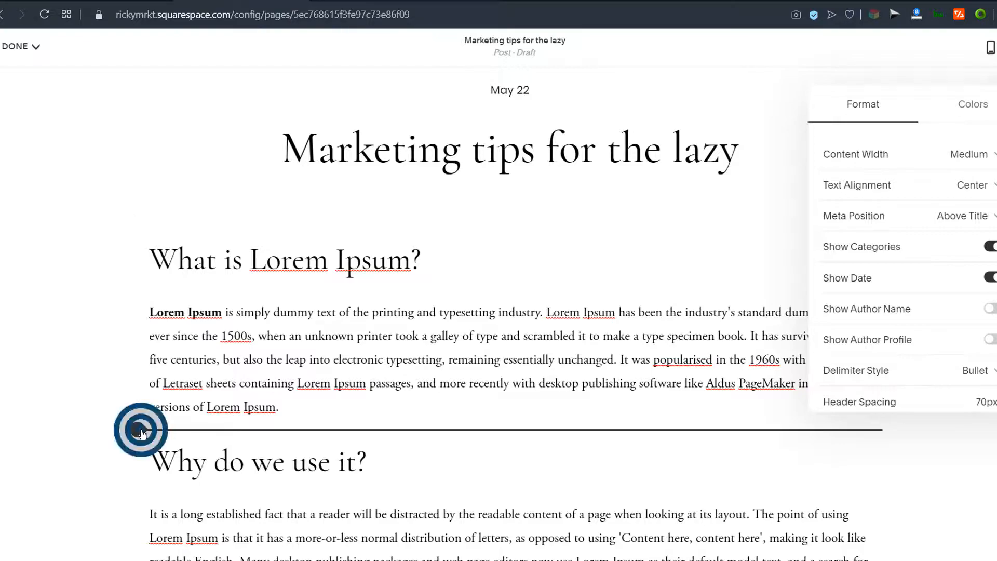
click(140, 431)
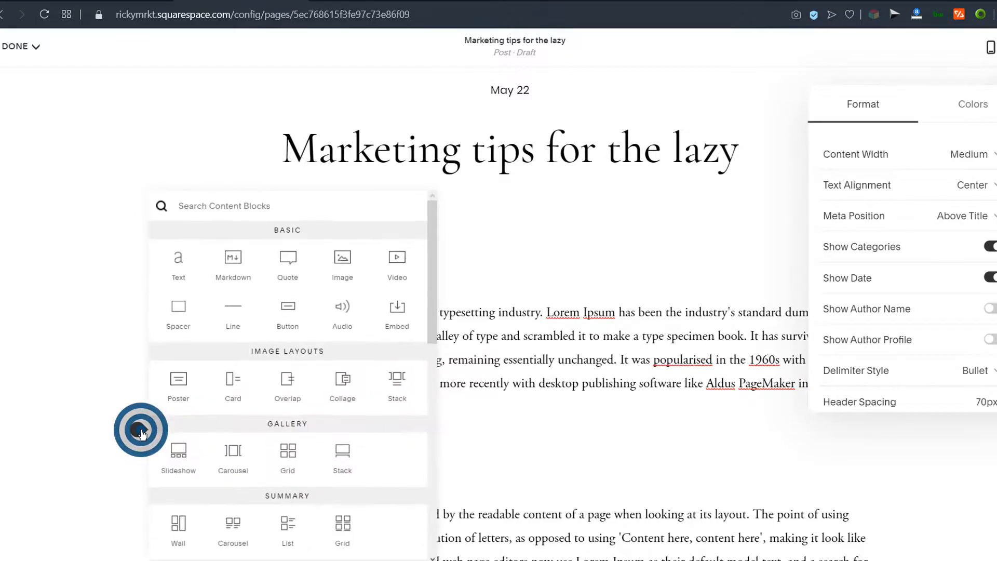
click(341, 266)
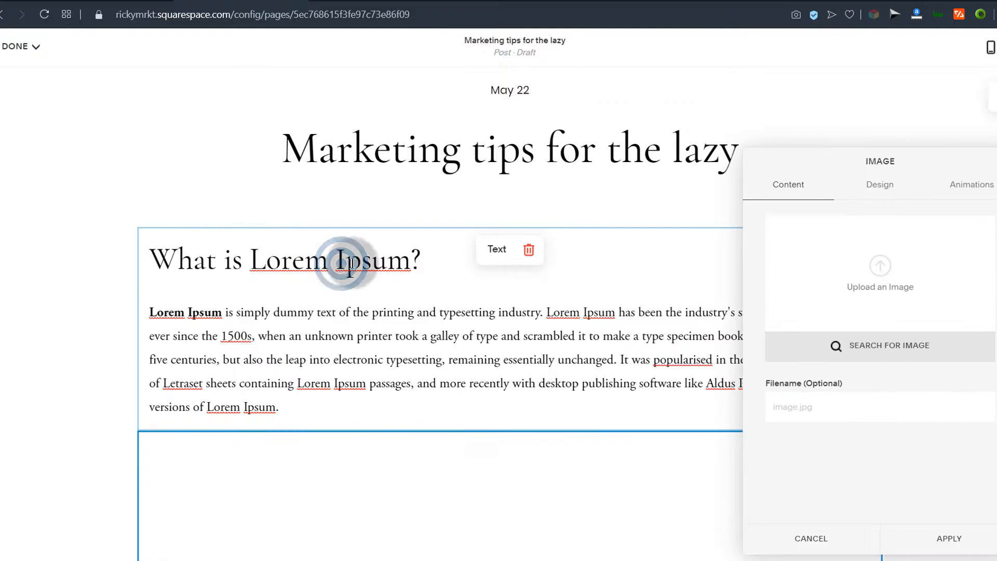
- Upload Apache_OpenOffice_logo_and_wordmark_(2014).svg.png from the Pictures folder into the new image block
scroll(418, 383, down, 4)
scroll(417, 387, down, 3)
click(500, 384)
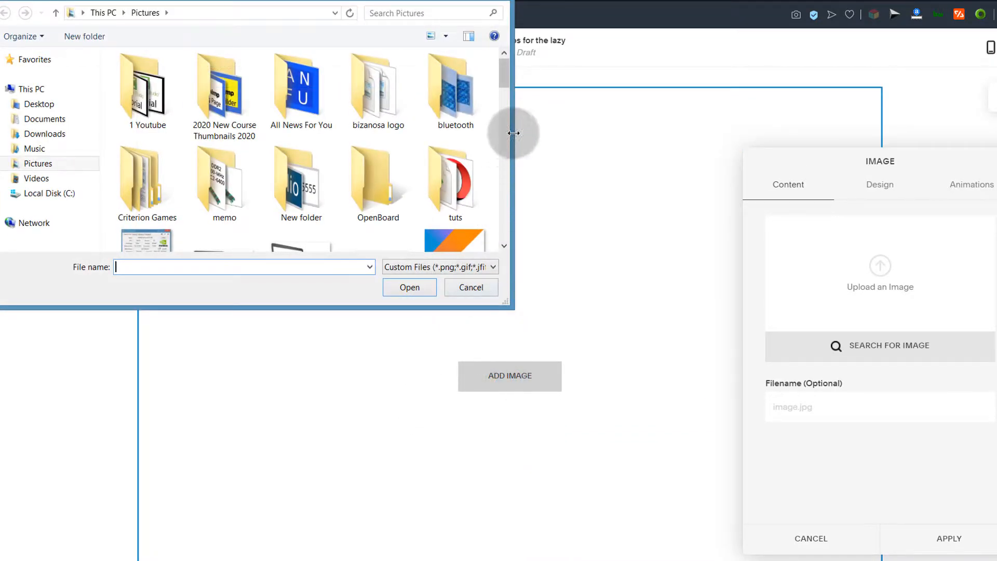
drag(502, 73, 506, 107)
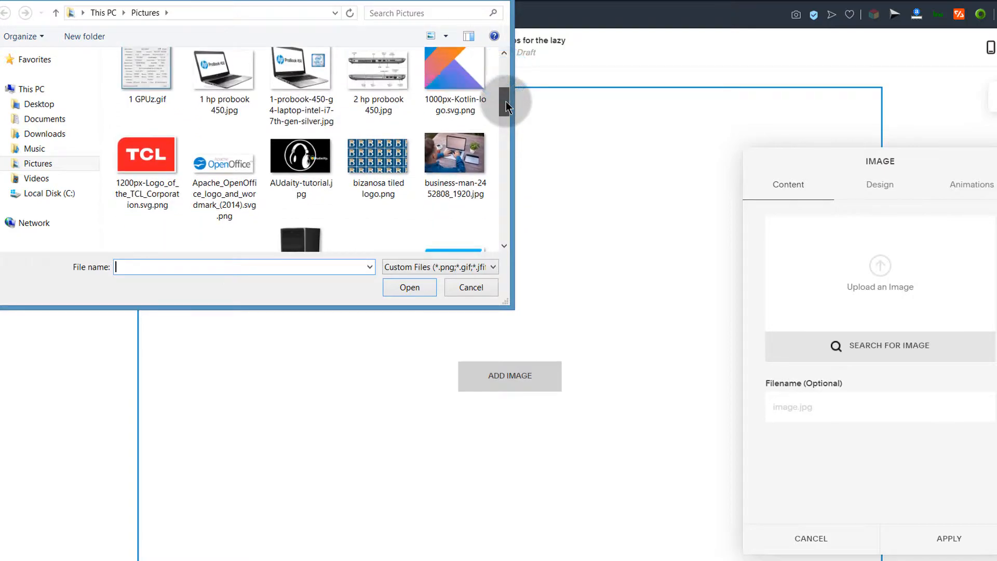
double_click(228, 172)
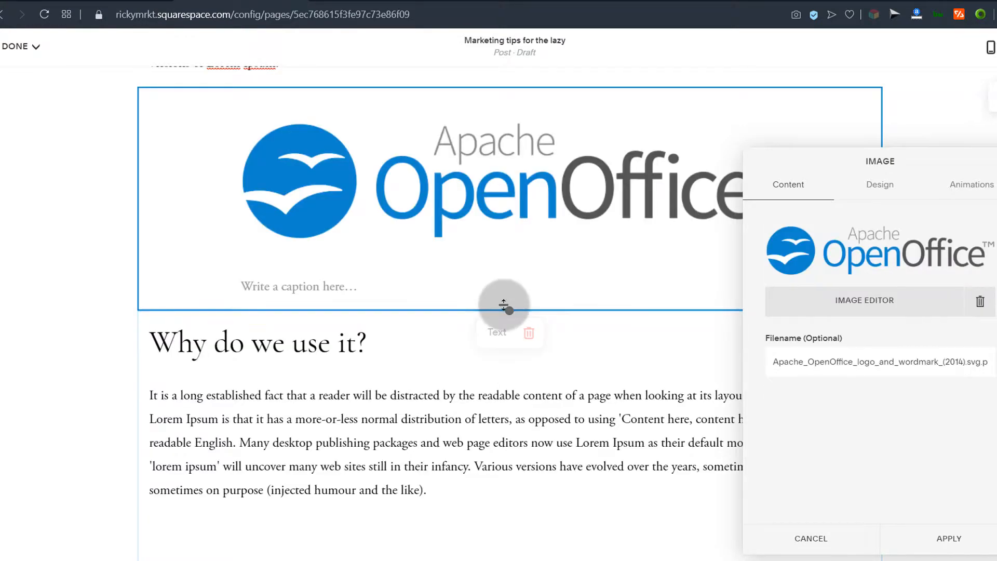
- Review the image block's design layouts and animation choices, and apply the block with the Site Default animation
click(880, 187)
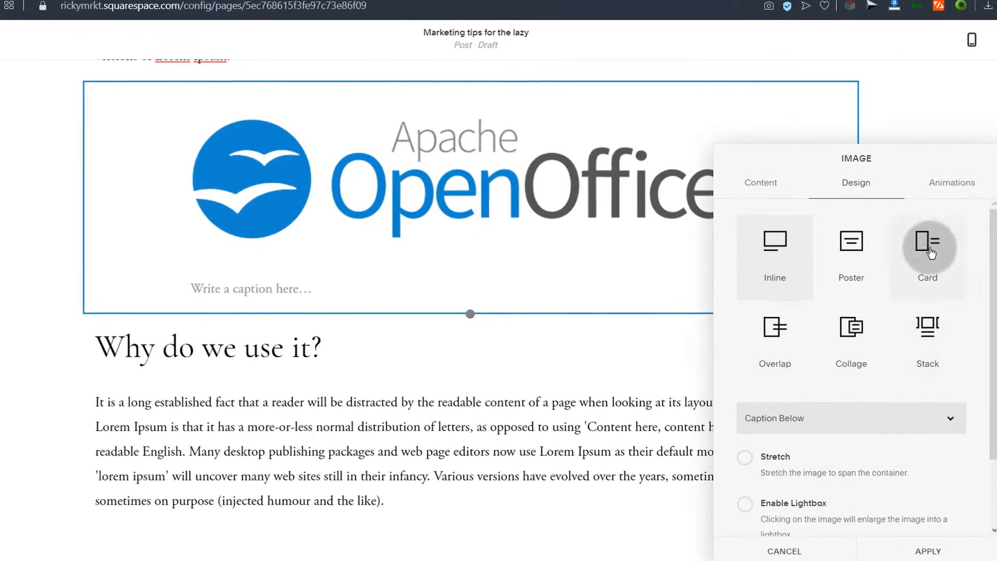
click(960, 185)
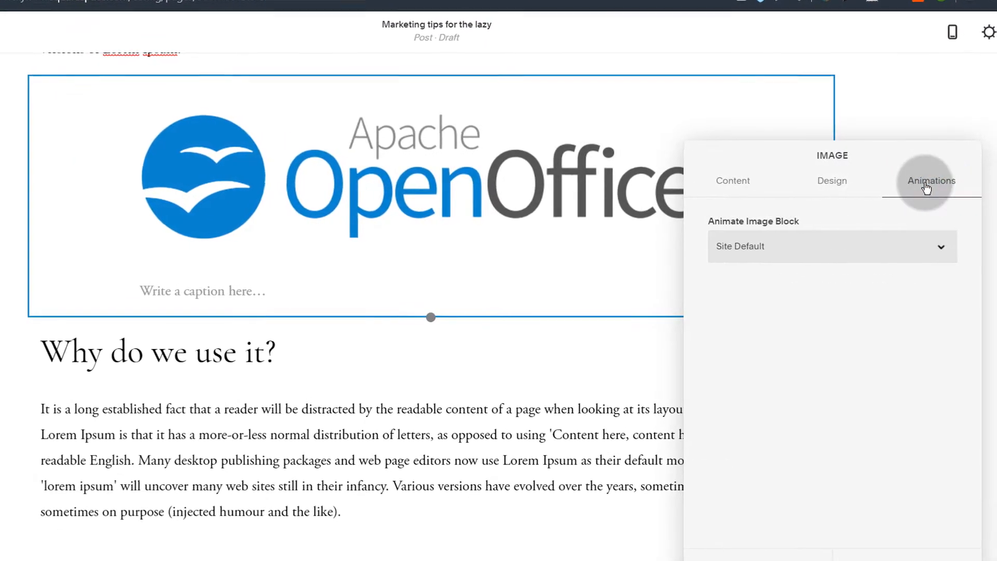
click(909, 252)
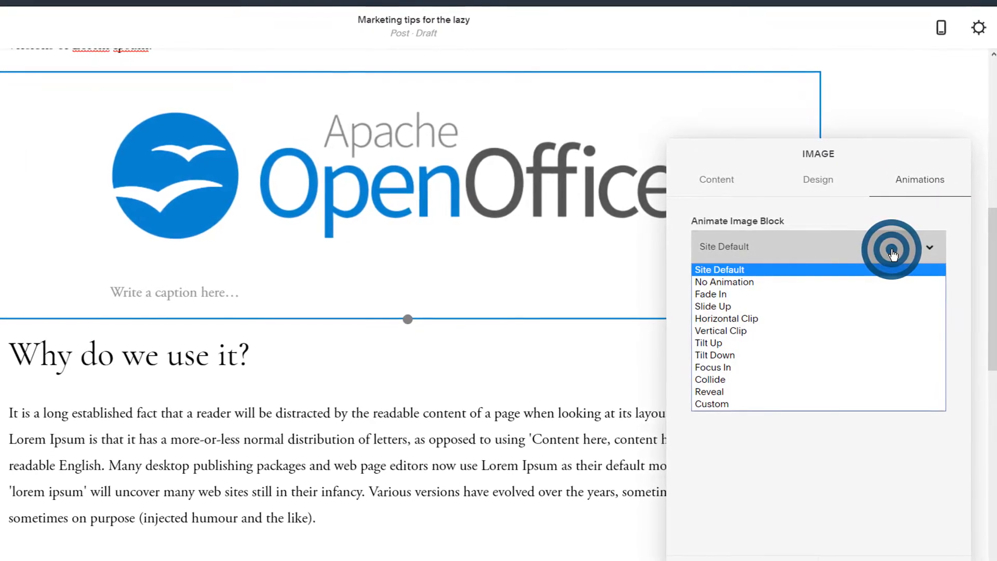
click(810, 200)
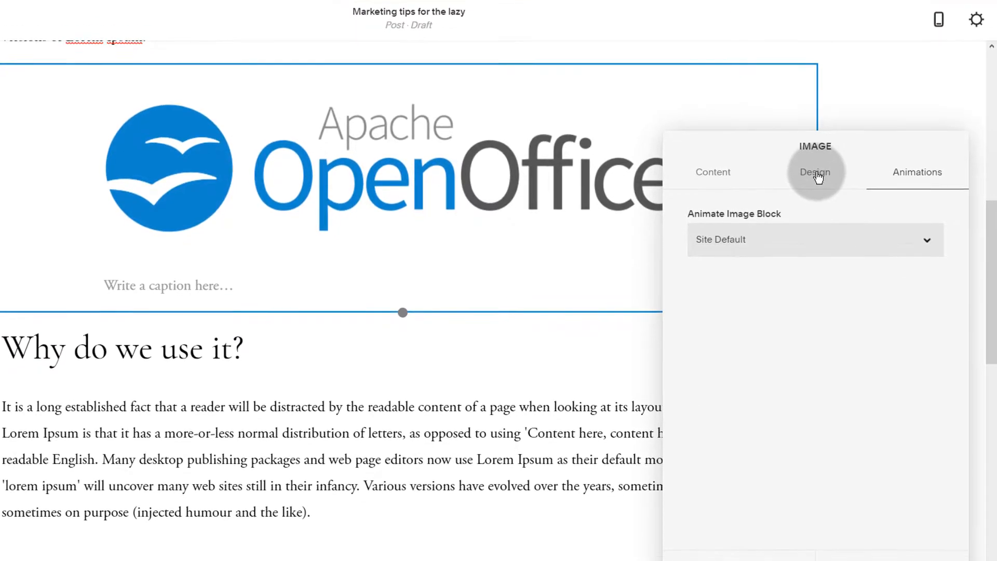
click(894, 529)
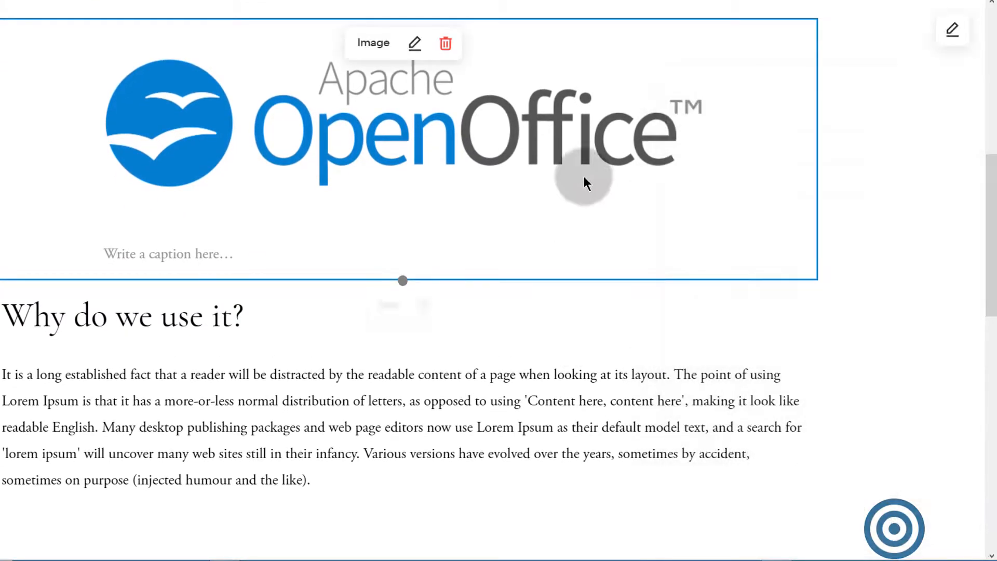
- Look through the whole draft post, open its settings, and check the title and body content there
scroll(285, 332, down, 5)
scroll(283, 336, down, 6)
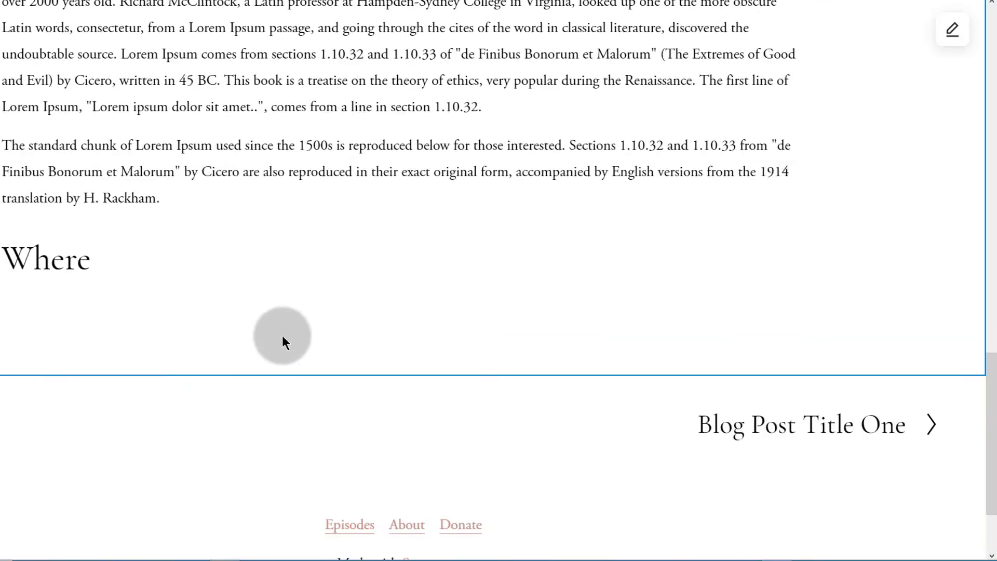
scroll(283, 328, up, 18)
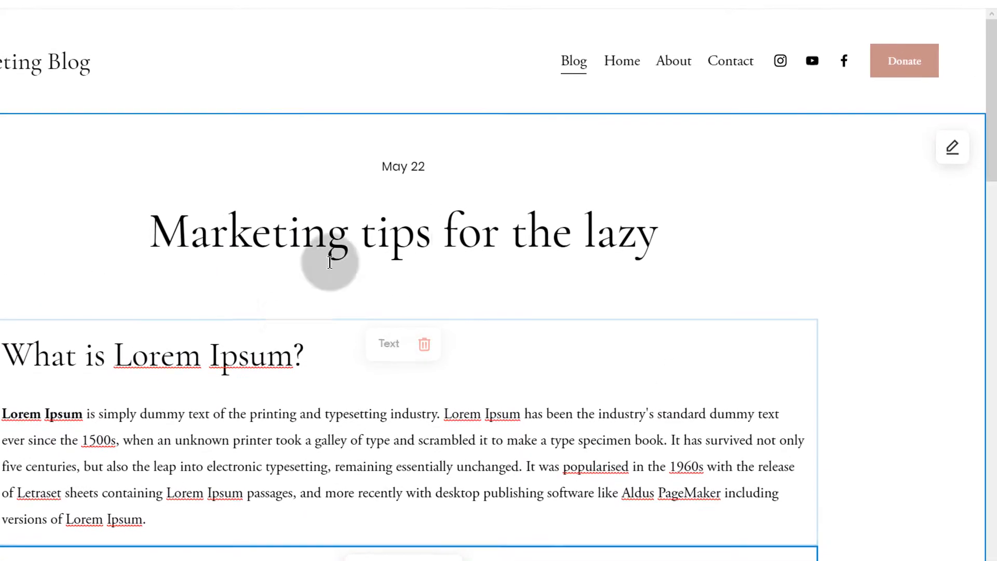
scroll(290, 338, down, 12)
scroll(304, 350, up, 12)
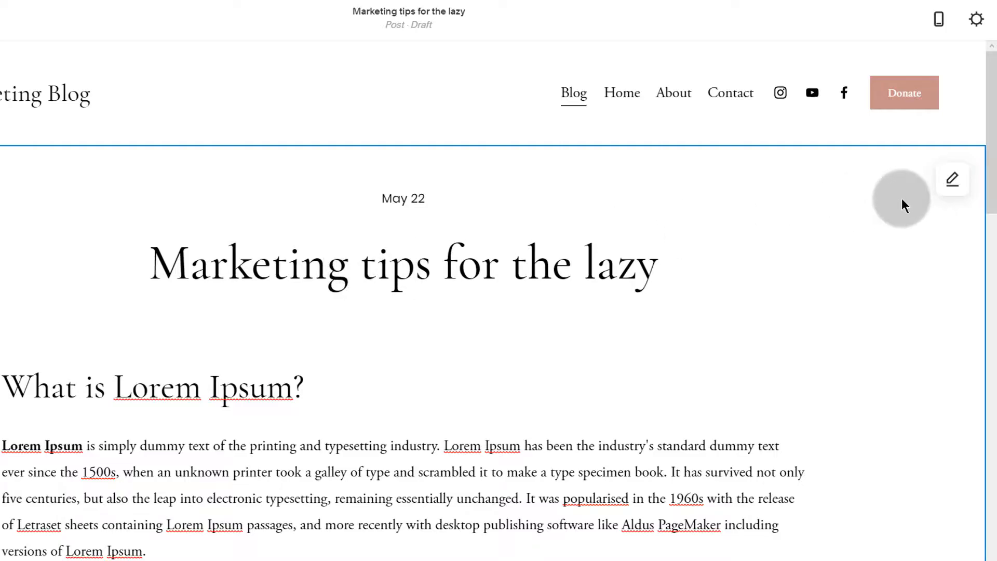
click(974, 22)
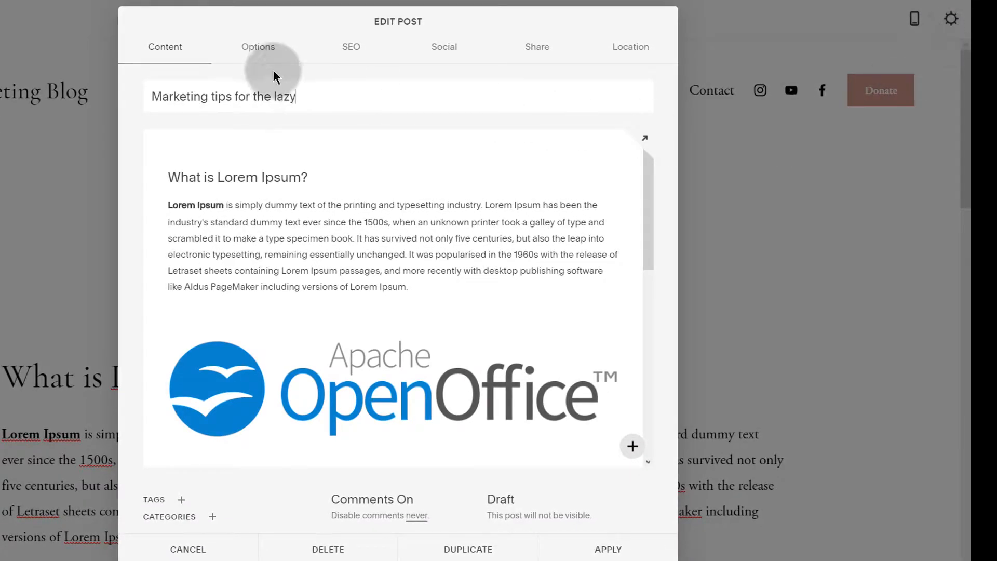
scroll(240, 358, down, 3)
scroll(238, 353, down, 2)
scroll(236, 348, up, 6)
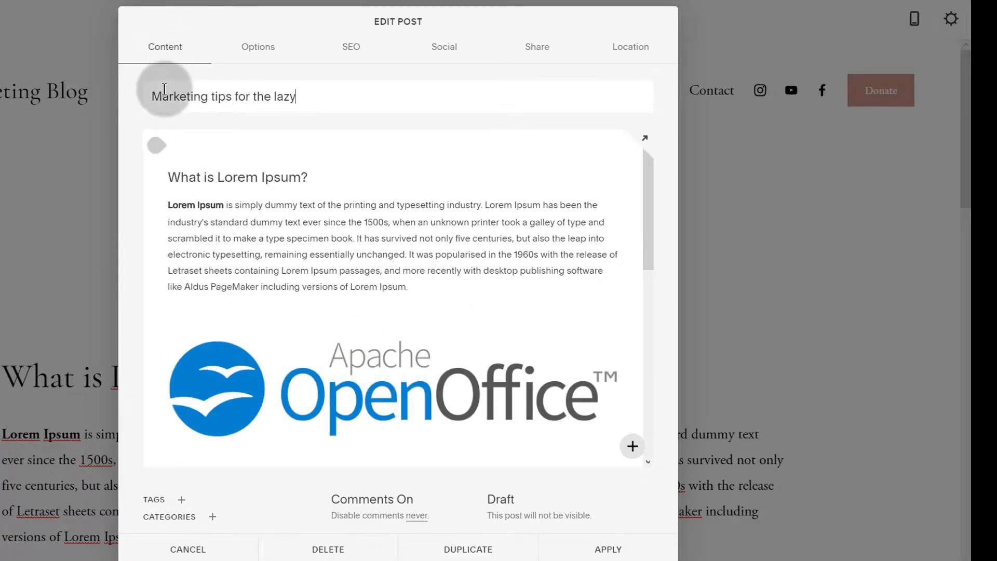
drag(277, 94, 151, 96)
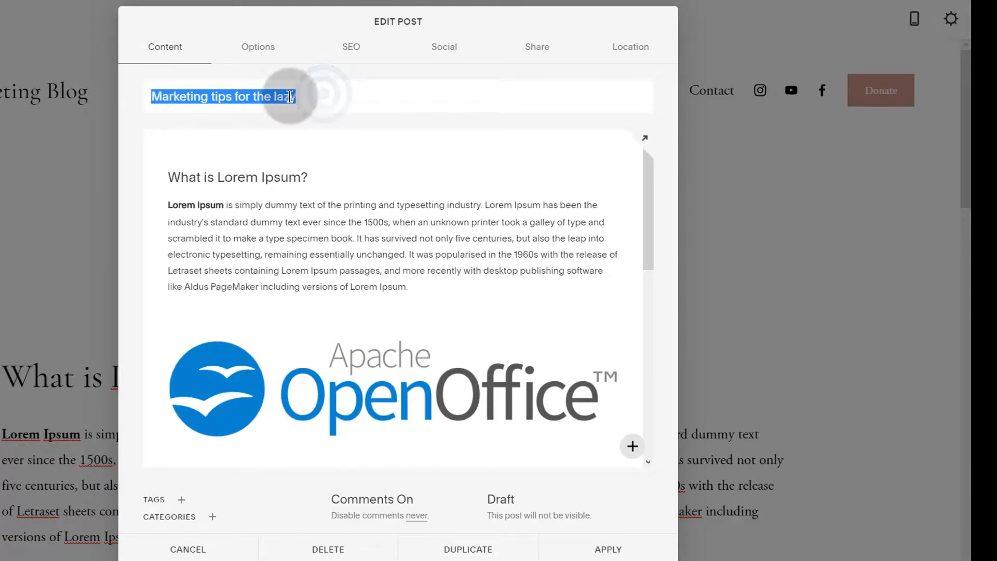
- Upload the blue picture with the white smile-shaped curve from the Pictures folder as the post's thumbnail image
click(260, 46)
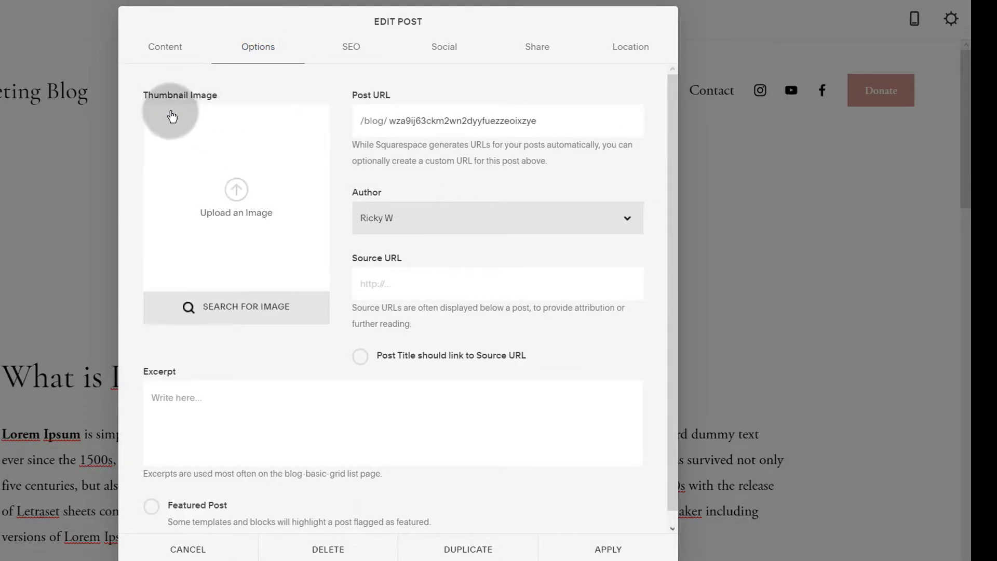
click(234, 196)
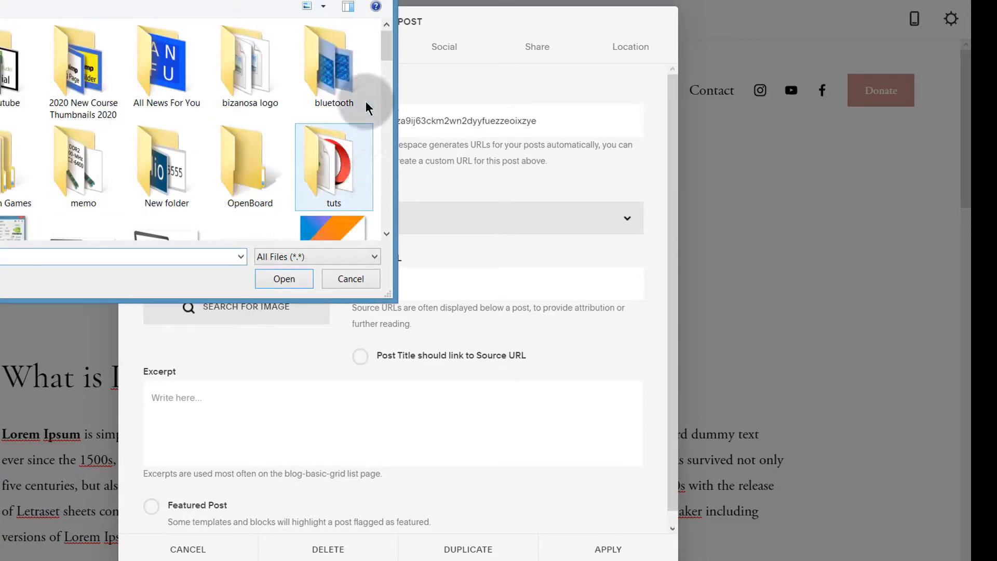
drag(388, 49, 388, 81)
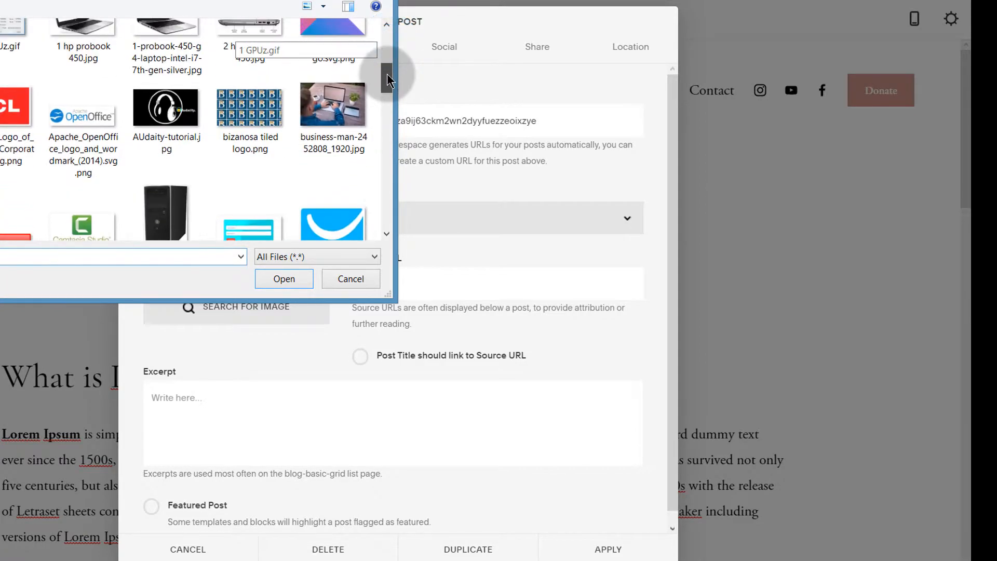
double_click(319, 227)
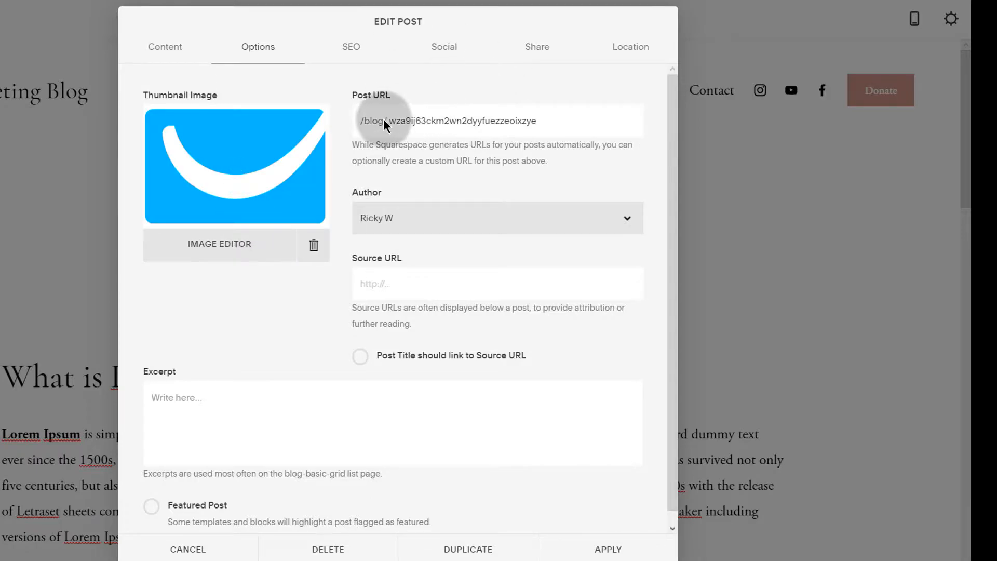
- Replace the automatically generated slug in the post URL with lazy-marketing
drag(390, 120, 561, 119)
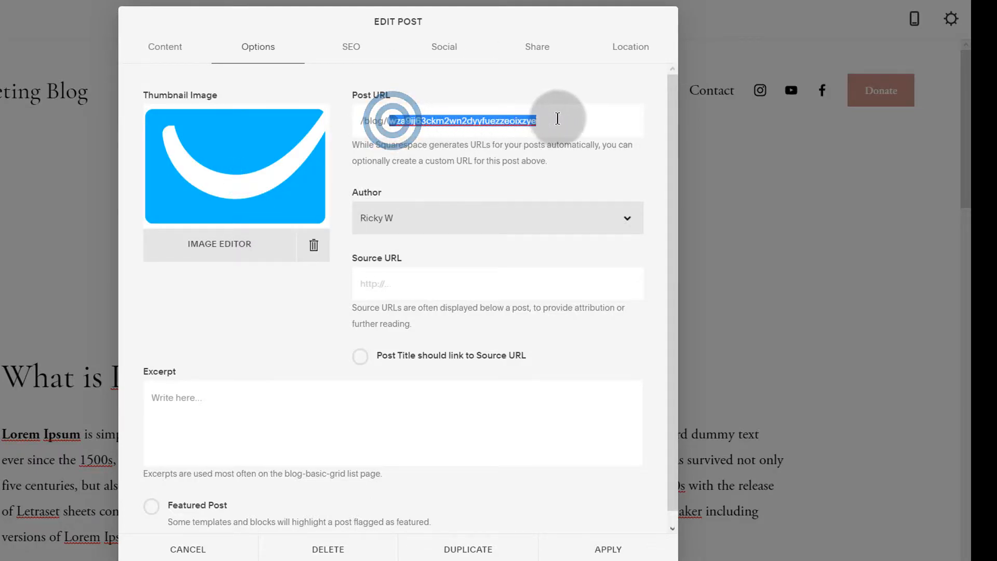
click(475, 120)
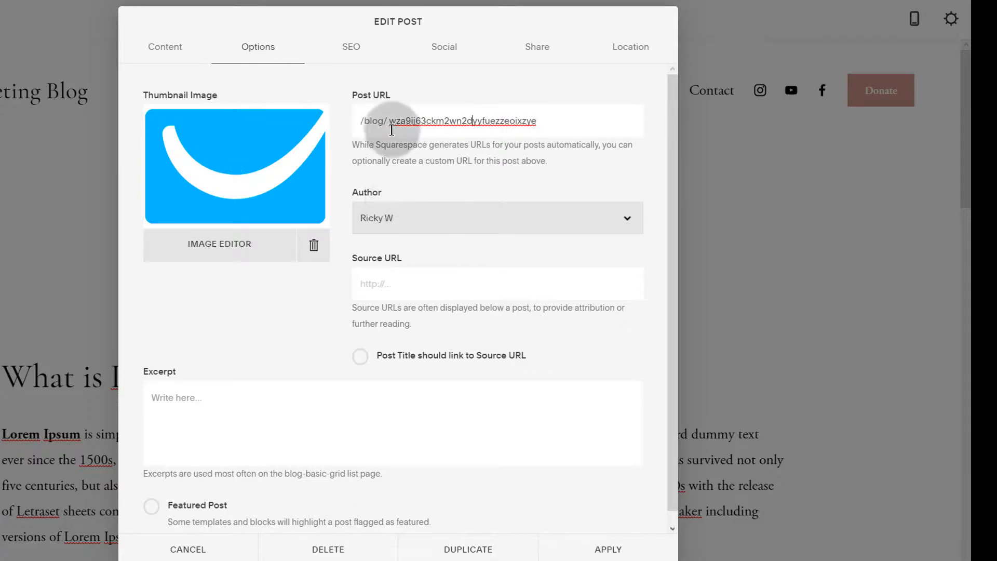
drag(388, 121, 554, 120)
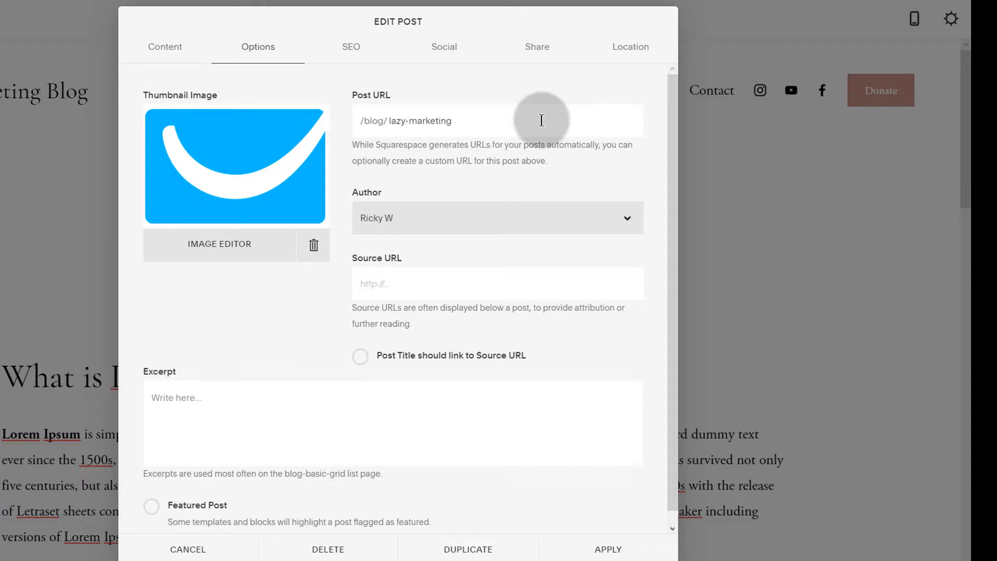
click(506, 118)
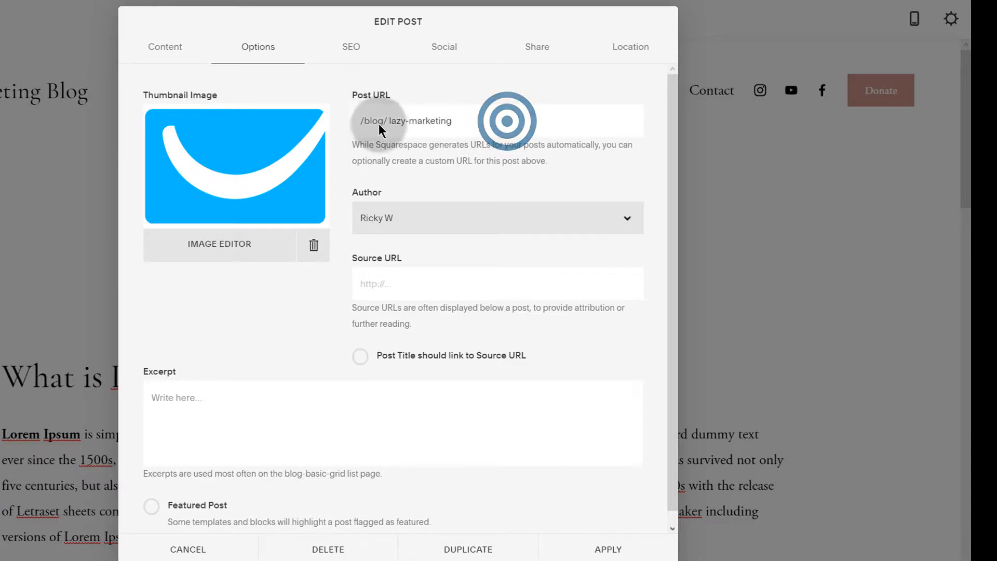
click(449, 119)
triple_click(470, 122)
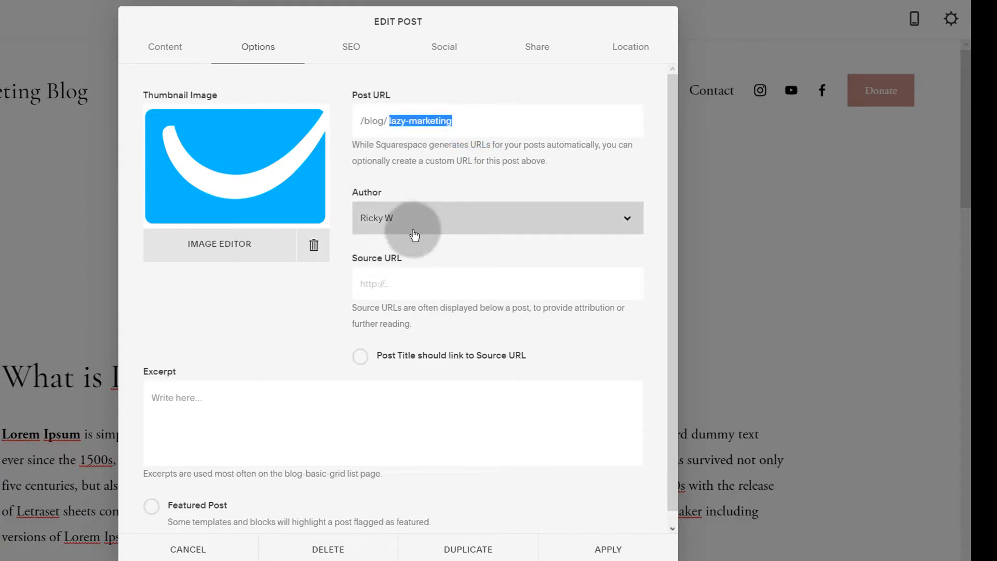
- Examine the post's source URL, author and excerpt options, and check the account profile on the Squarespace dashboard
click(376, 284)
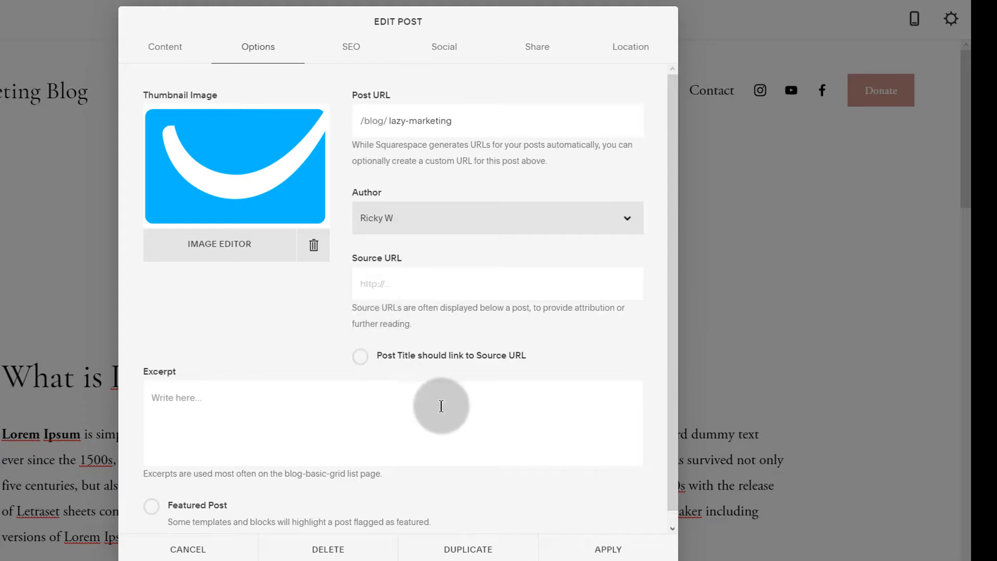
click(445, 215)
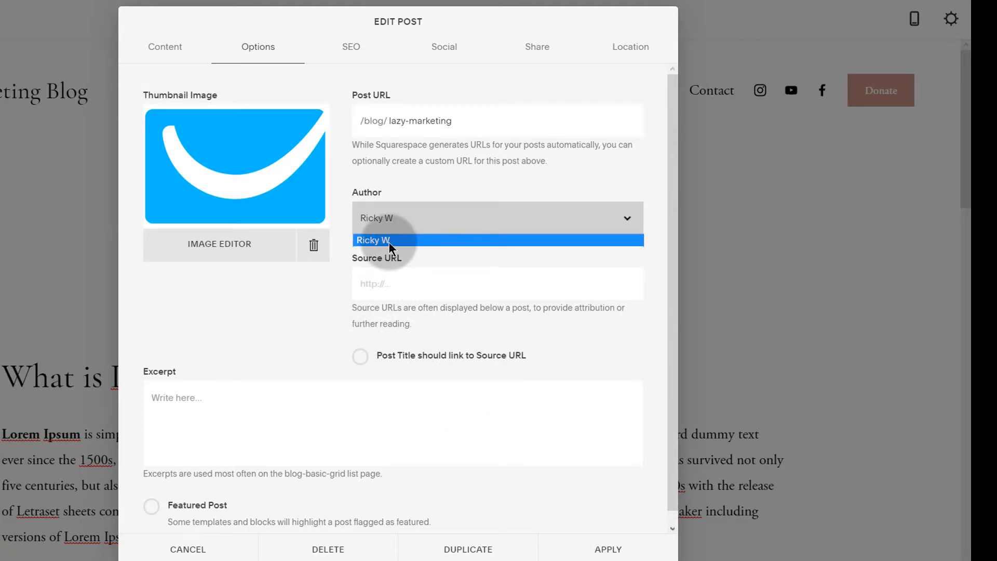
click(346, 224)
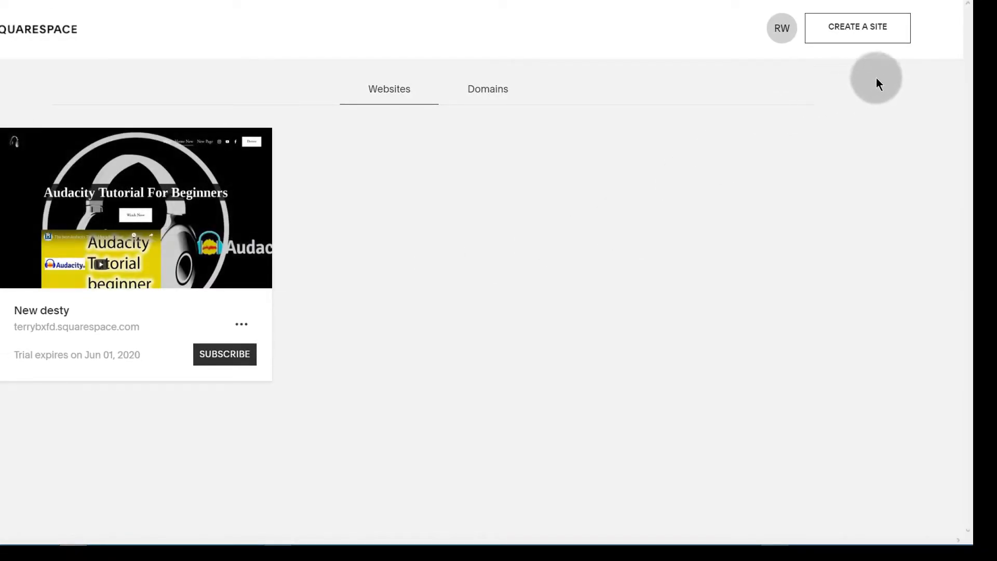
click(782, 29)
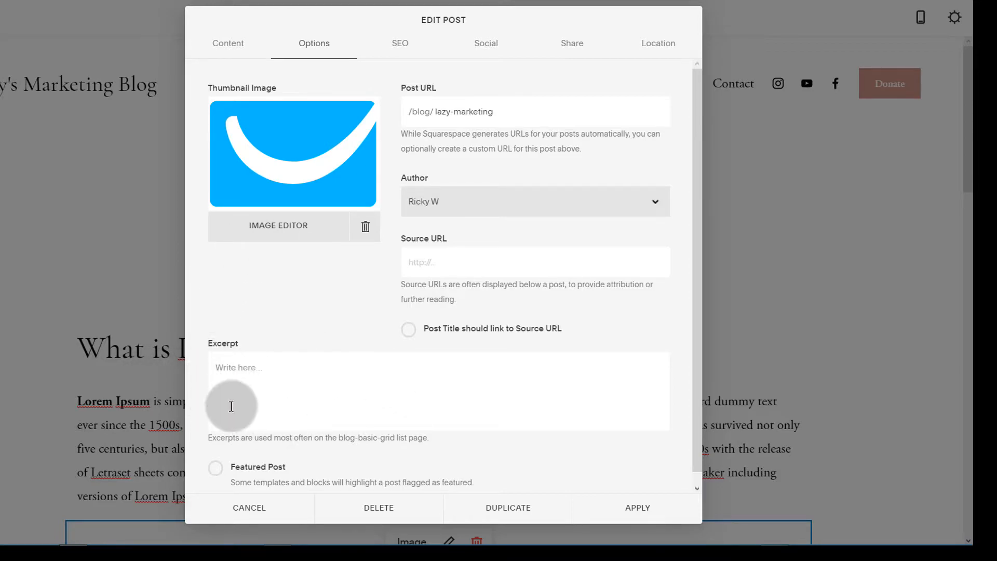
click(229, 374)
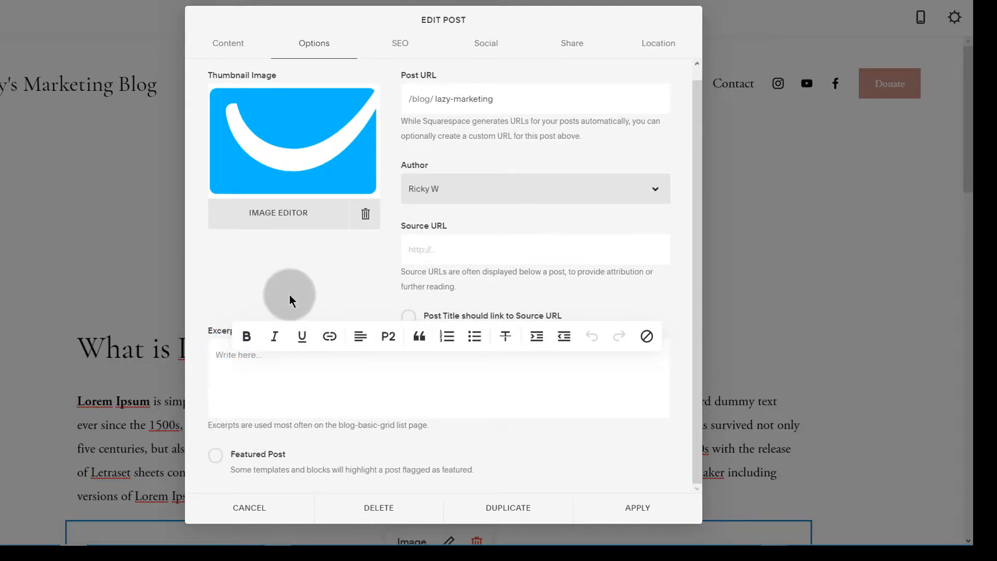
click(202, 416)
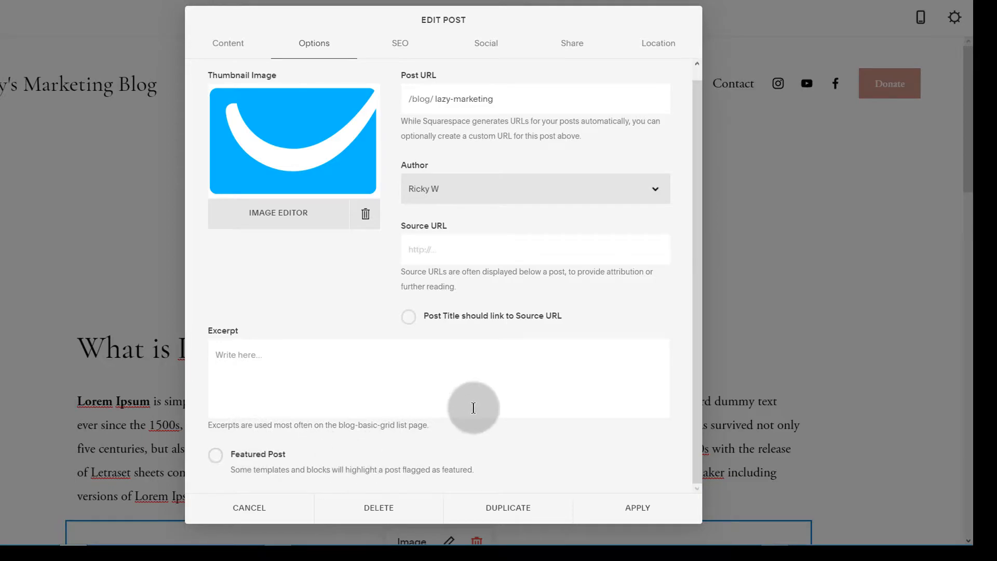
- Examine the post's SEO title and description fields, its social preview and the alternate social sharing image option
click(406, 48)
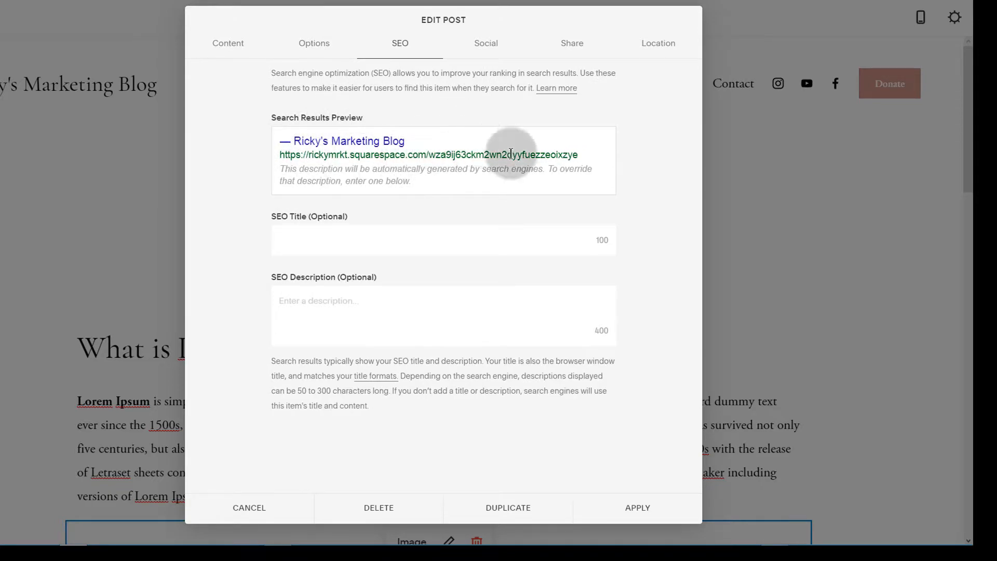
click(281, 239)
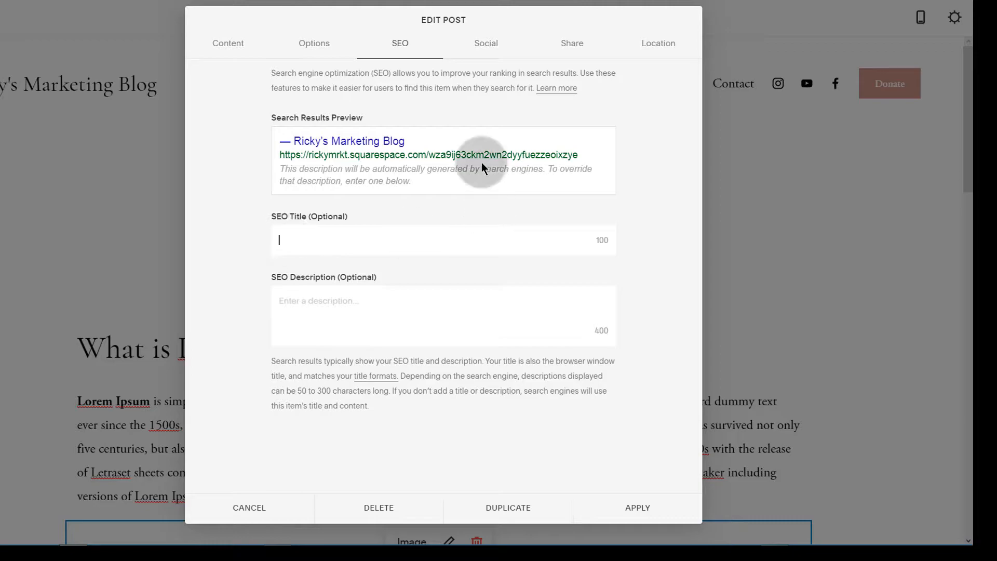
click(489, 44)
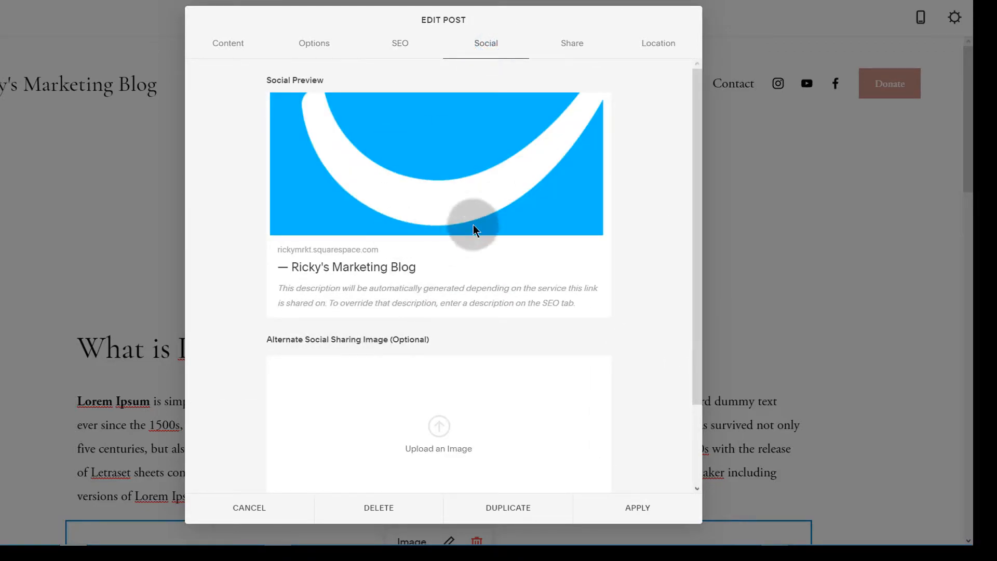
scroll(304, 330, down, 2)
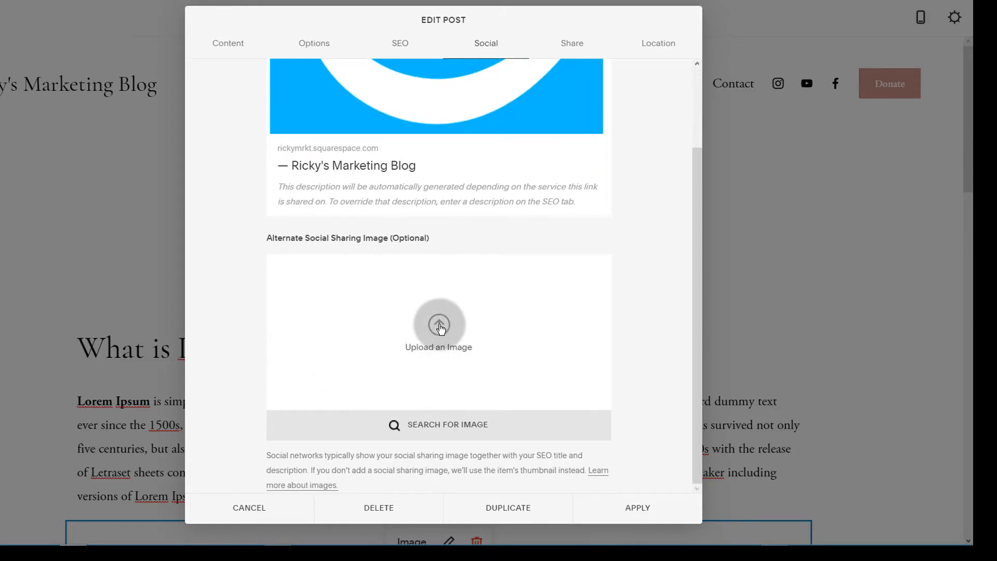
scroll(332, 234, up, 2)
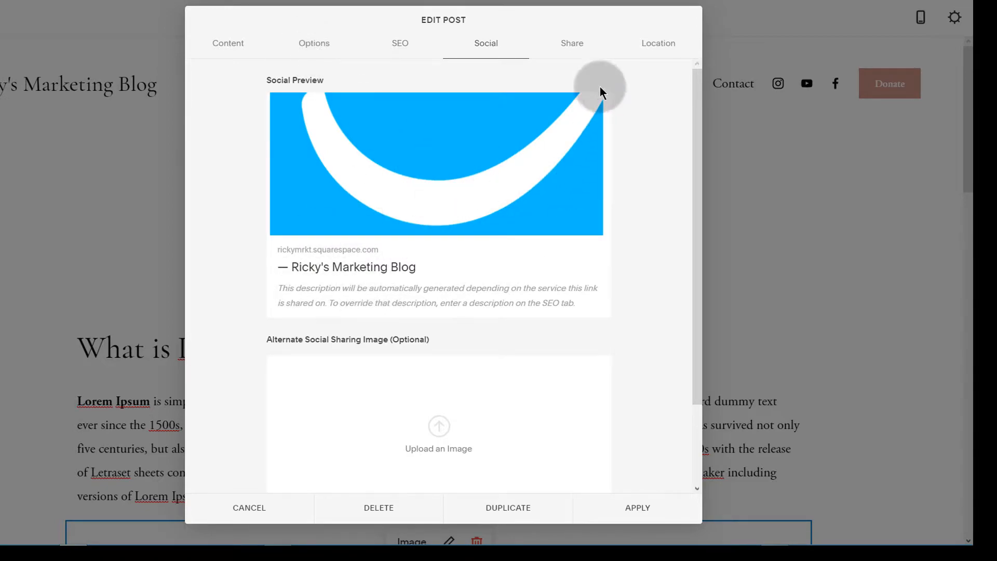
- Examine the post's email and social sharing options, including the prompt for connecting an account, and its location fields
click(571, 54)
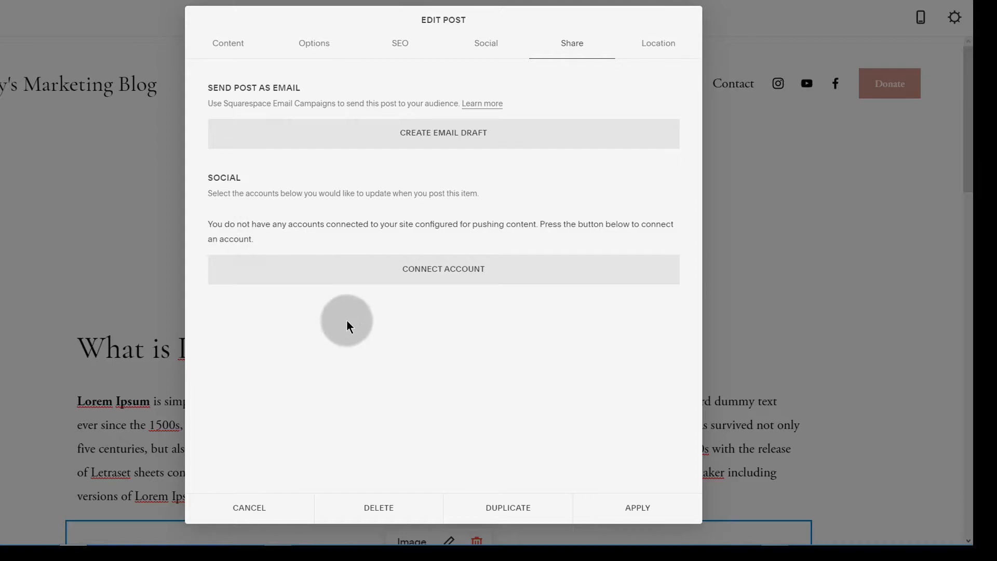
right_click(428, 268)
double_click(337, 321)
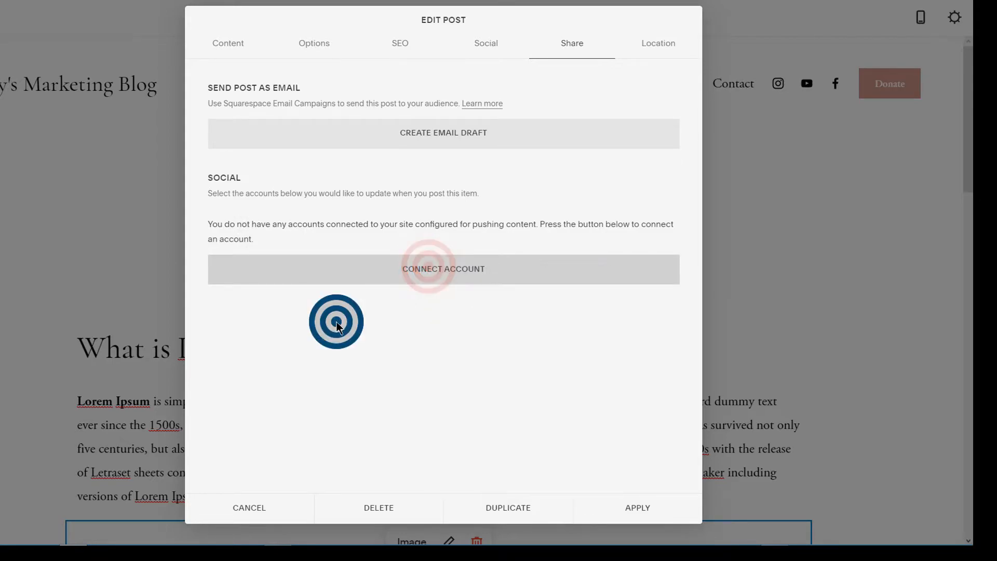
click(383, 342)
click(426, 268)
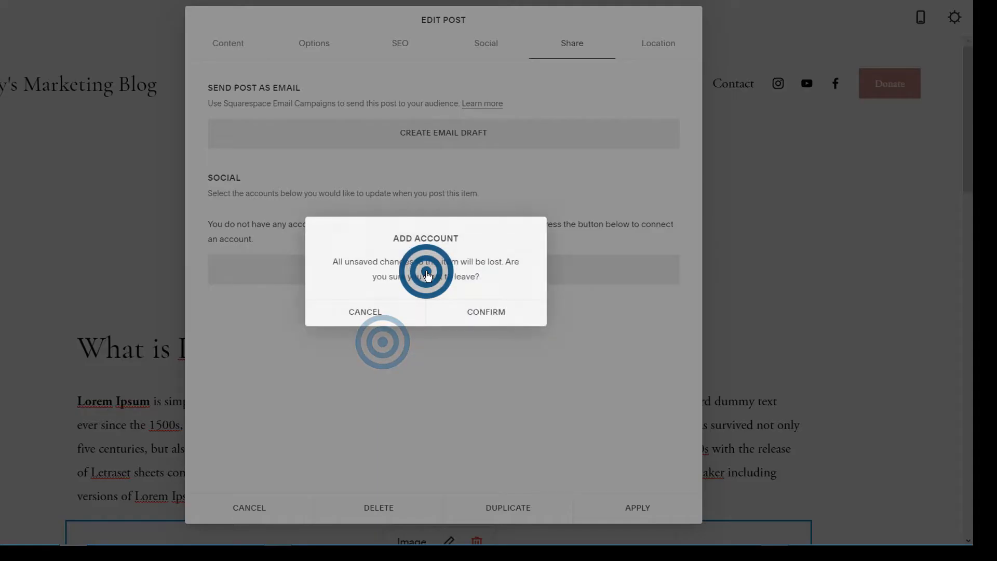
click(357, 312)
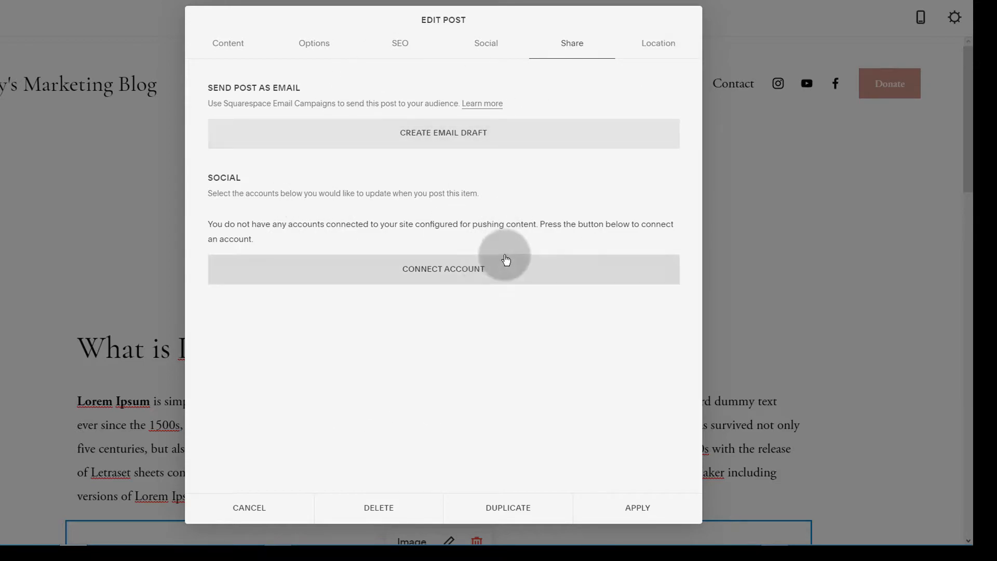
click(652, 40)
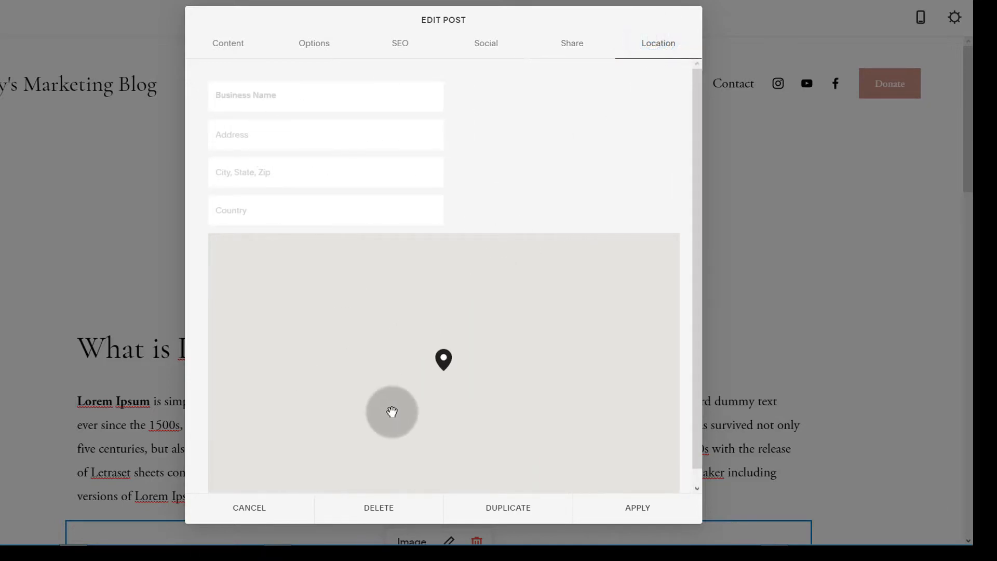
click(572, 42)
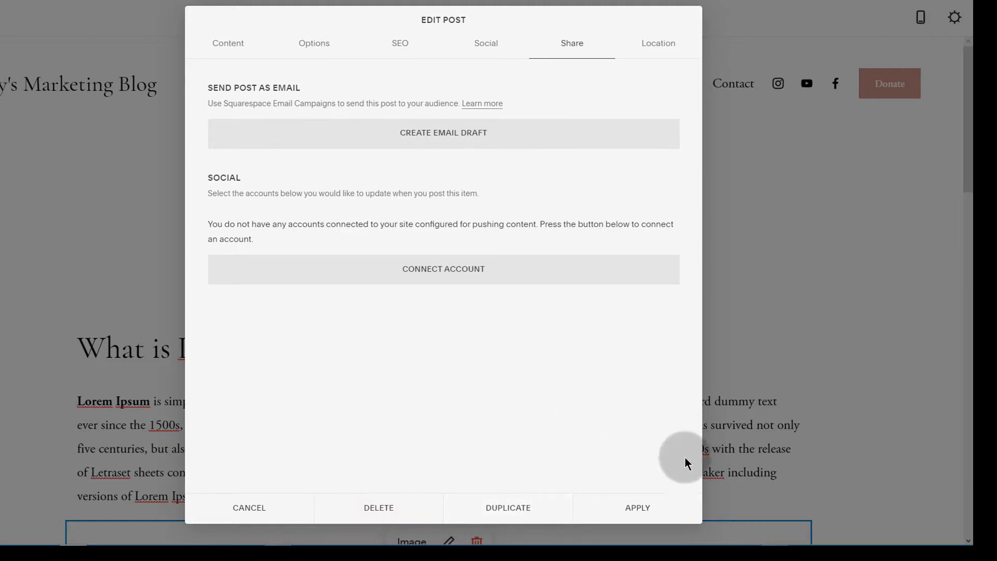
- Apply the post settings and look over the start of the draft post in the editor
click(639, 509)
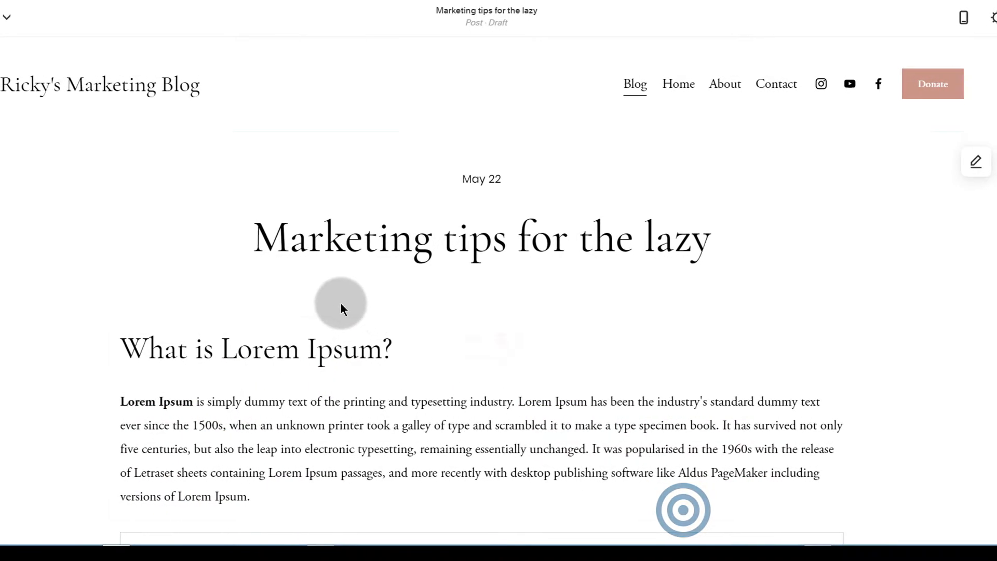
scroll(259, 335, down, 2)
scroll(321, 340, up, 2)
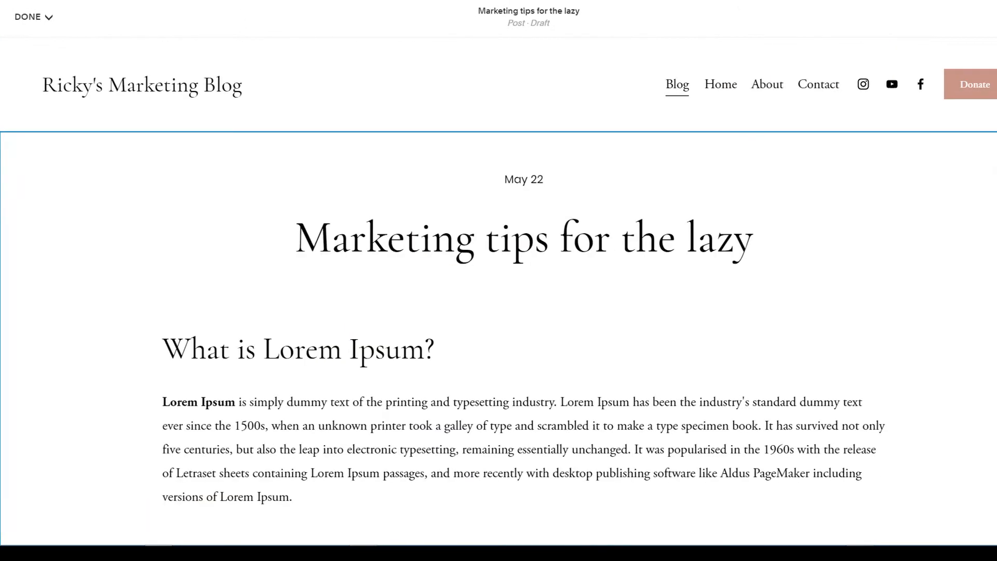
click(518, 238)
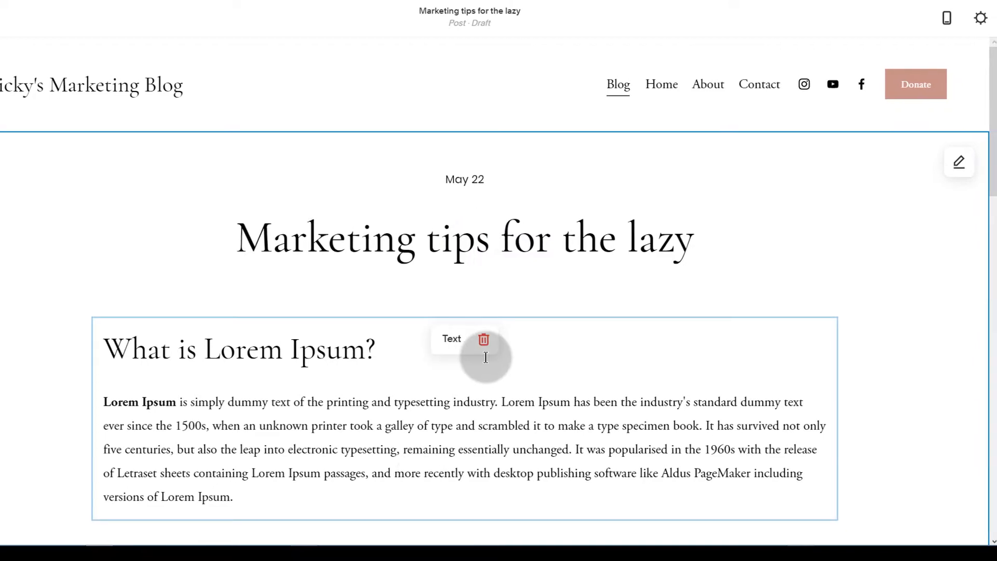
- Examine the post section's format options, including header spacing, and its available color themes from White Minimal to Accent Light
click(960, 158)
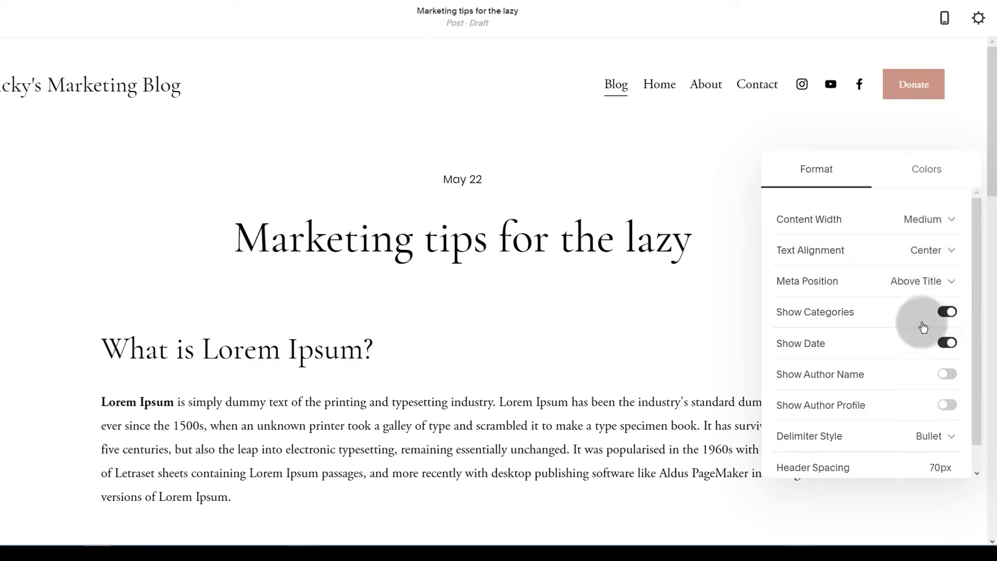
scroll(874, 382, down, 1)
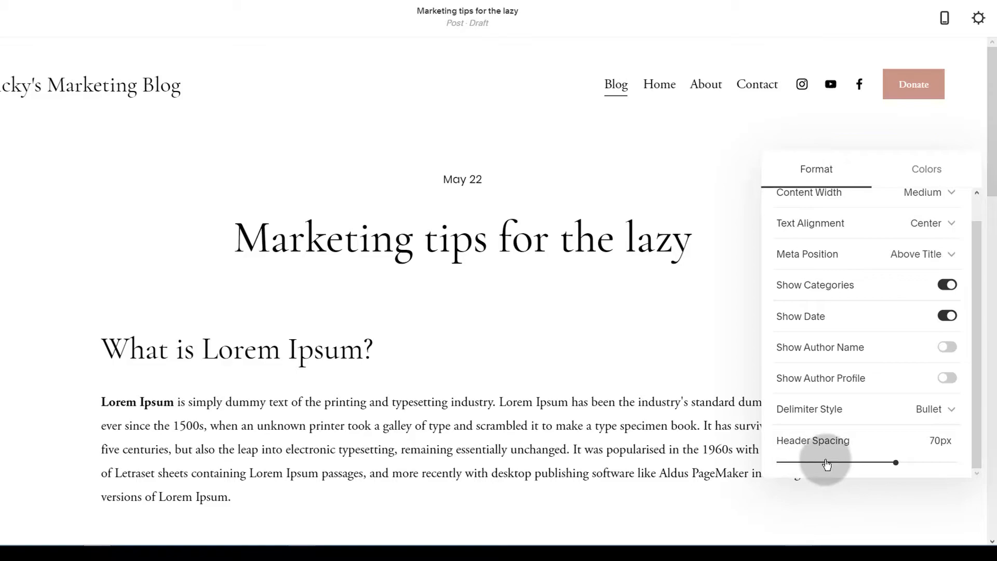
scroll(830, 447, up, 1)
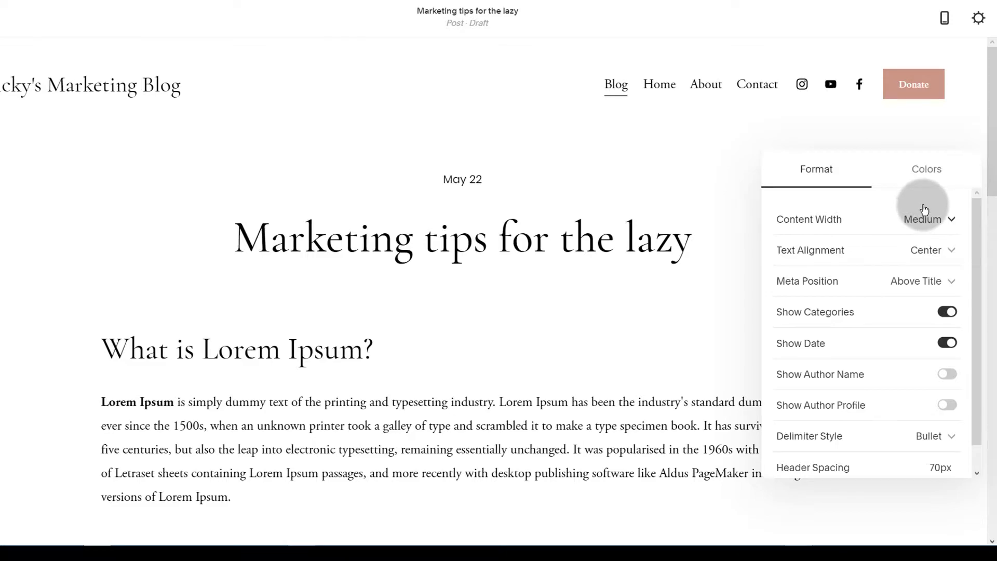
click(918, 177)
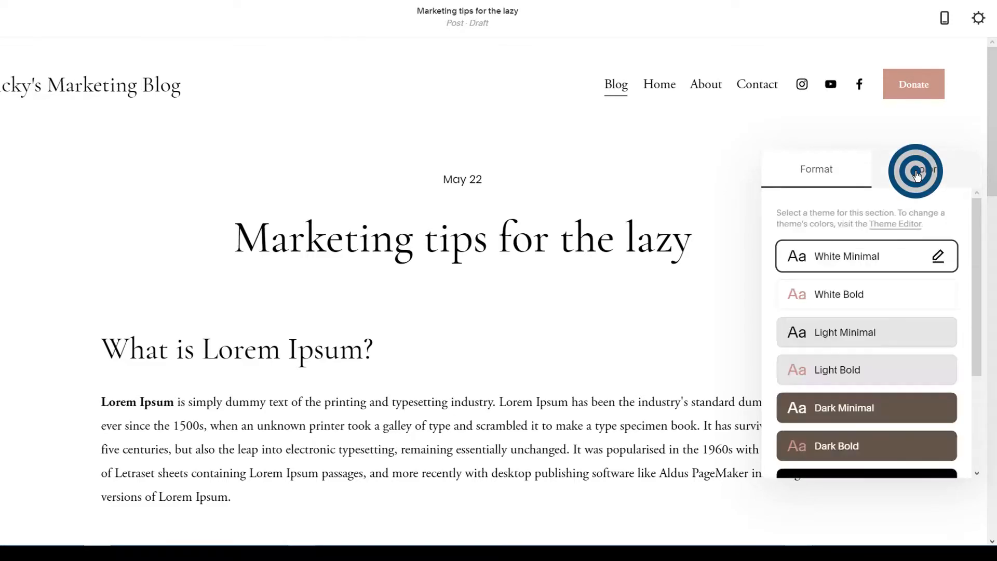
scroll(883, 353, down, 5)
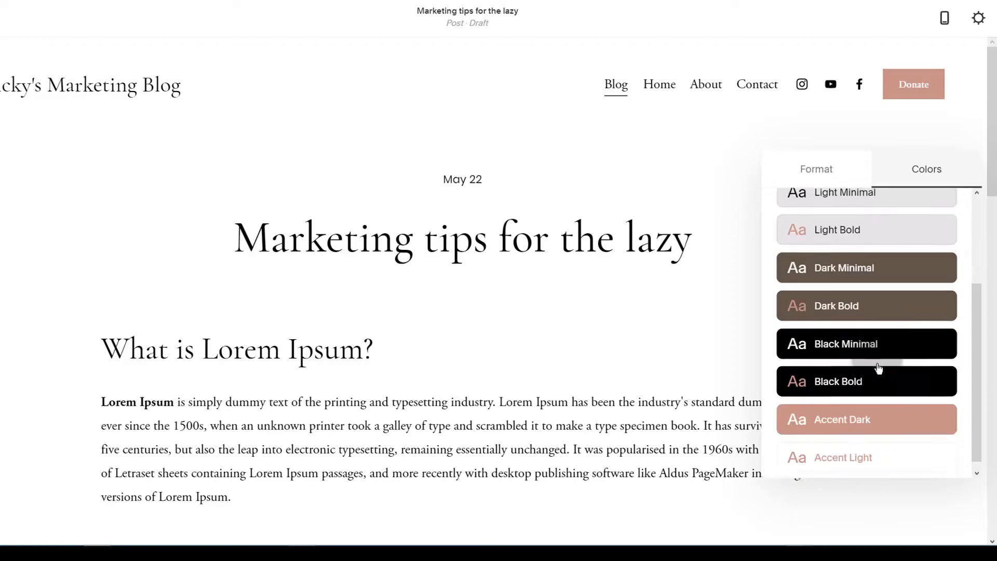
scroll(851, 395, up, 5)
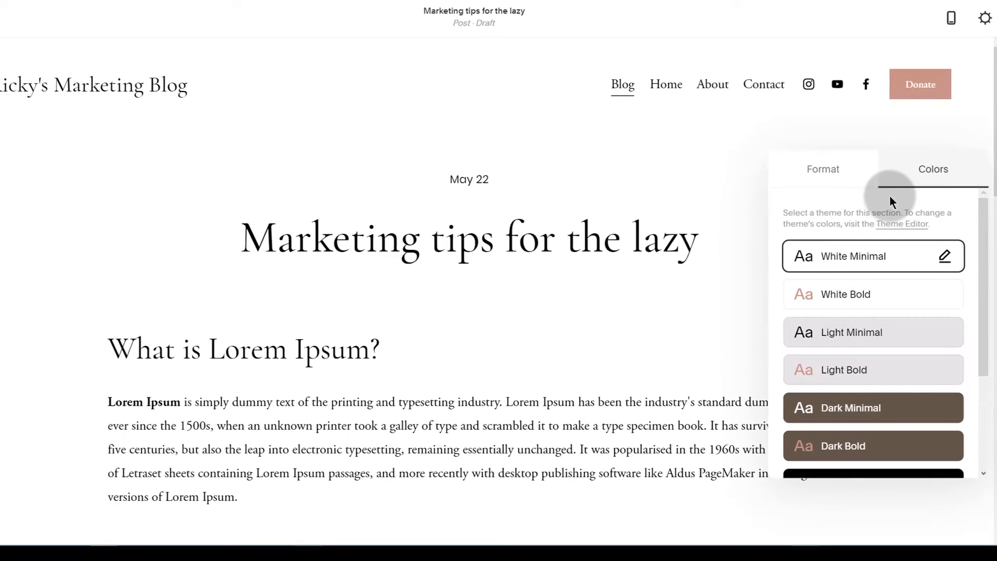
click(740, 157)
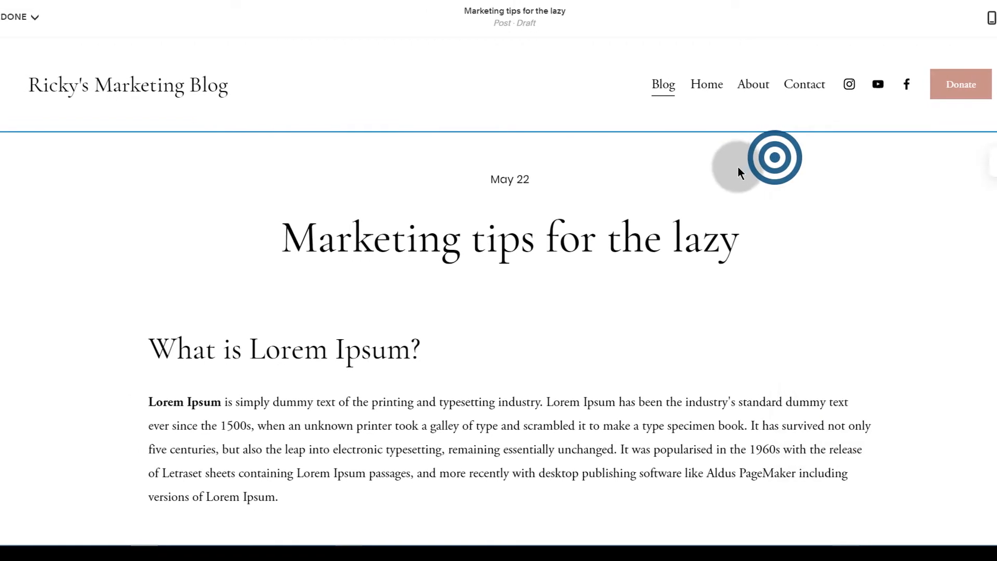
- Examine the post's save, publish and schedule options, including the scheduling date and time picker, and cancel the scheduling
click(42, 17)
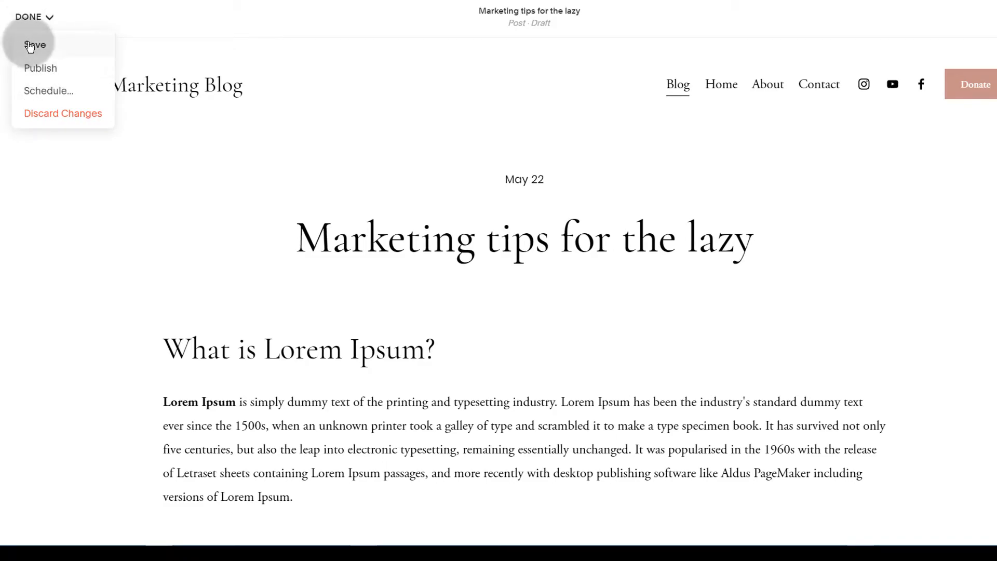
click(47, 92)
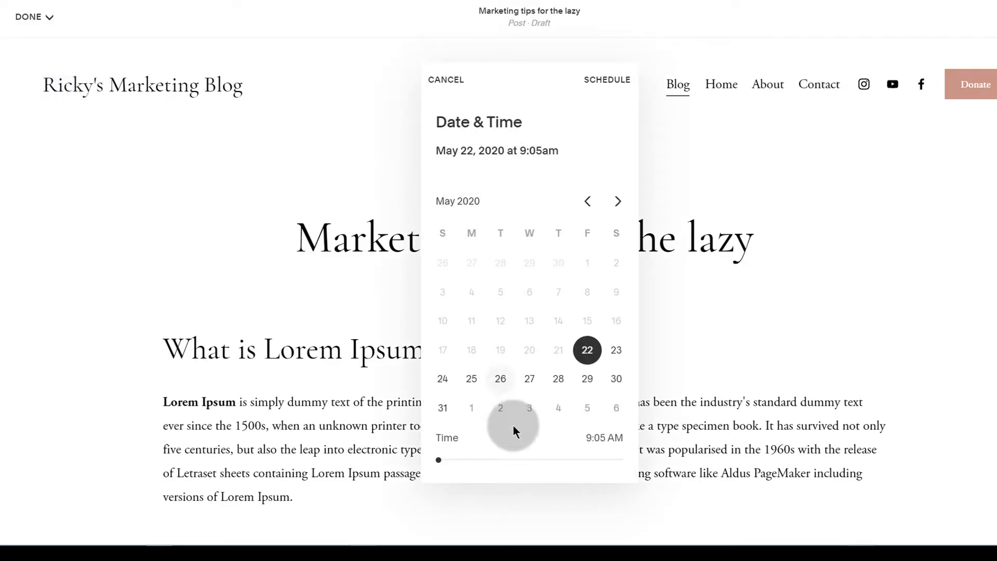
click(448, 81)
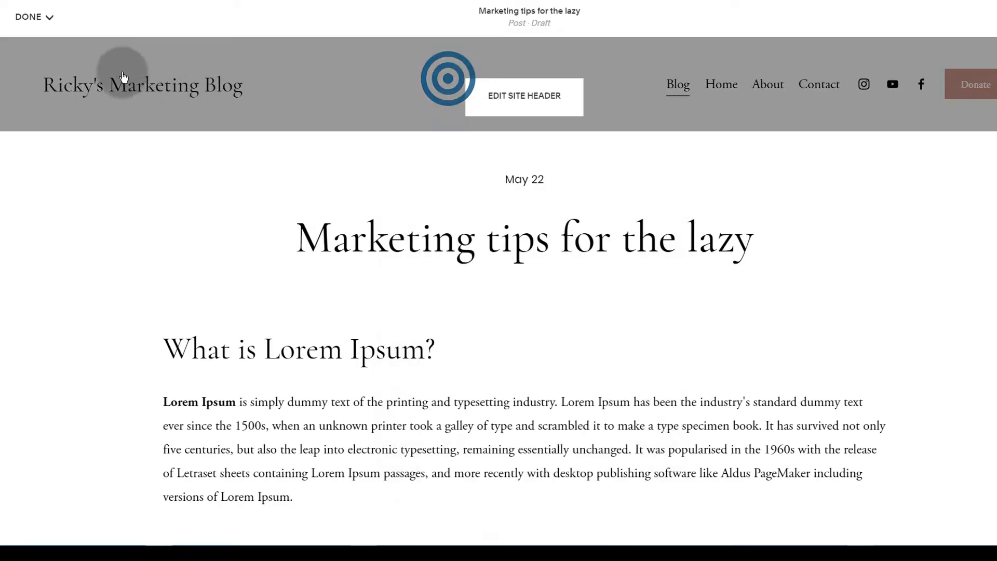
- Save the post as a draft and filter the blog's post list to drafts only
click(44, 16)
click(37, 45)
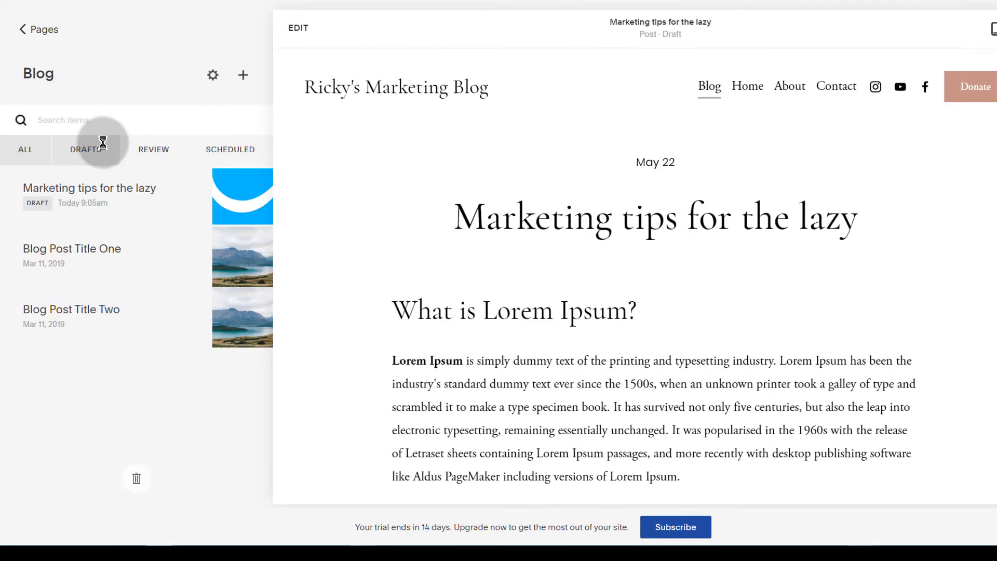
mouse_move(48, 197)
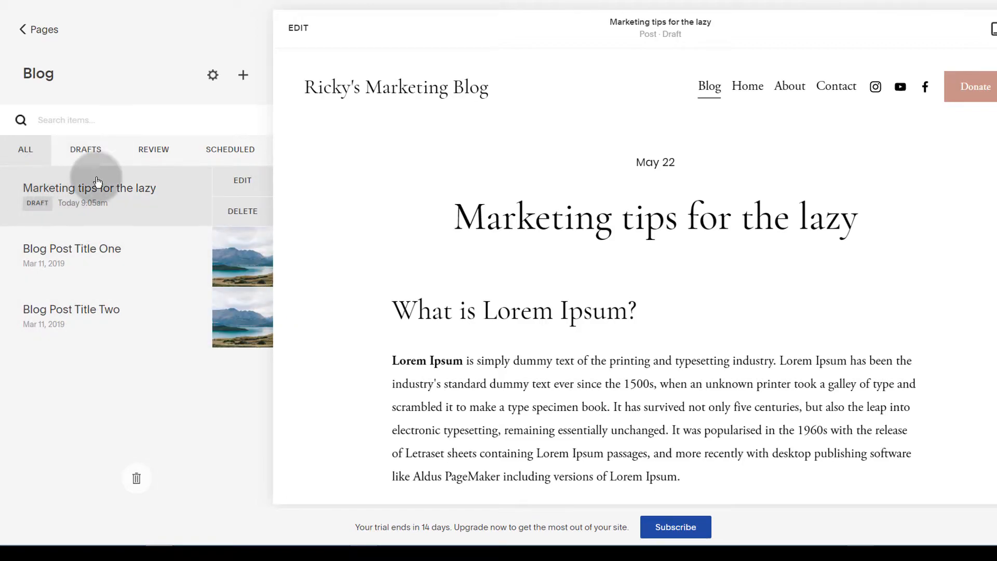
click(84, 151)
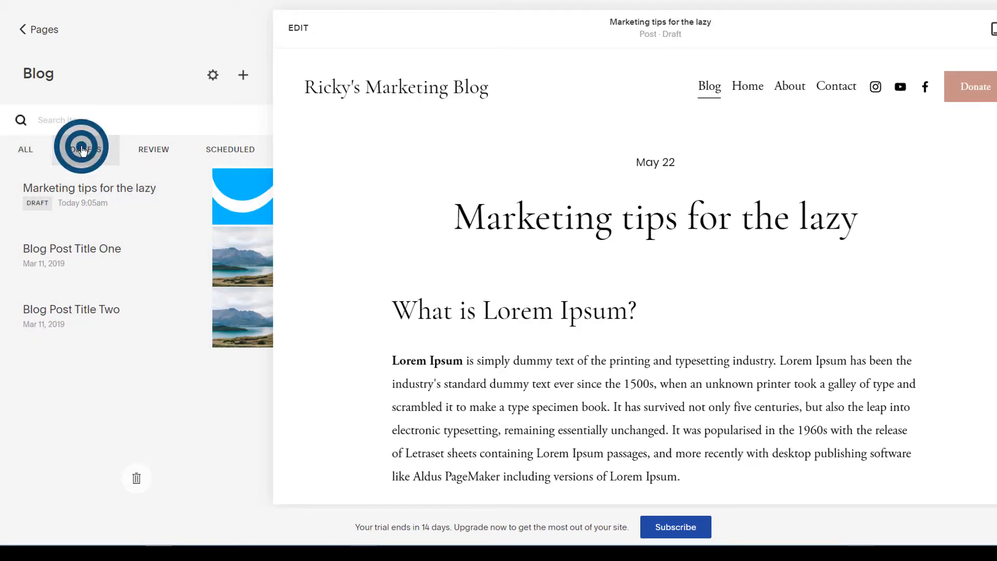
mouse_move(56, 196)
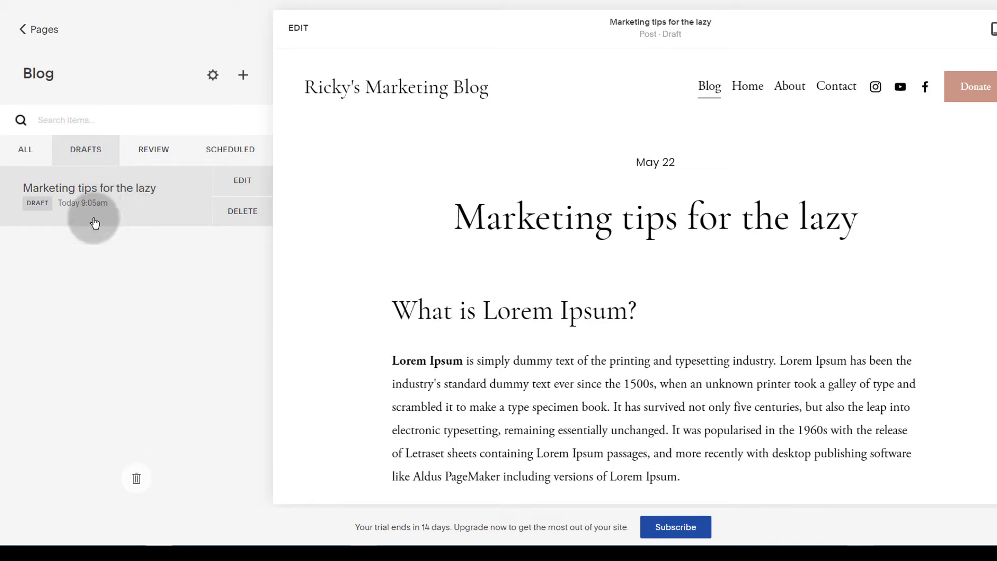
- Open the settings of the draft "Marketing tips for the lazy" and add the tags Marketing and Blog
click(241, 181)
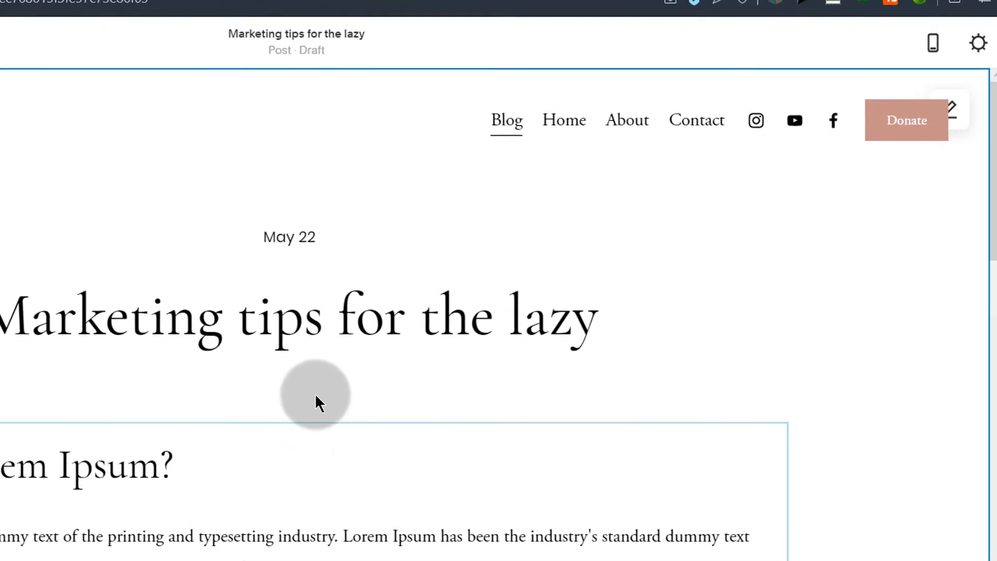
click(974, 42)
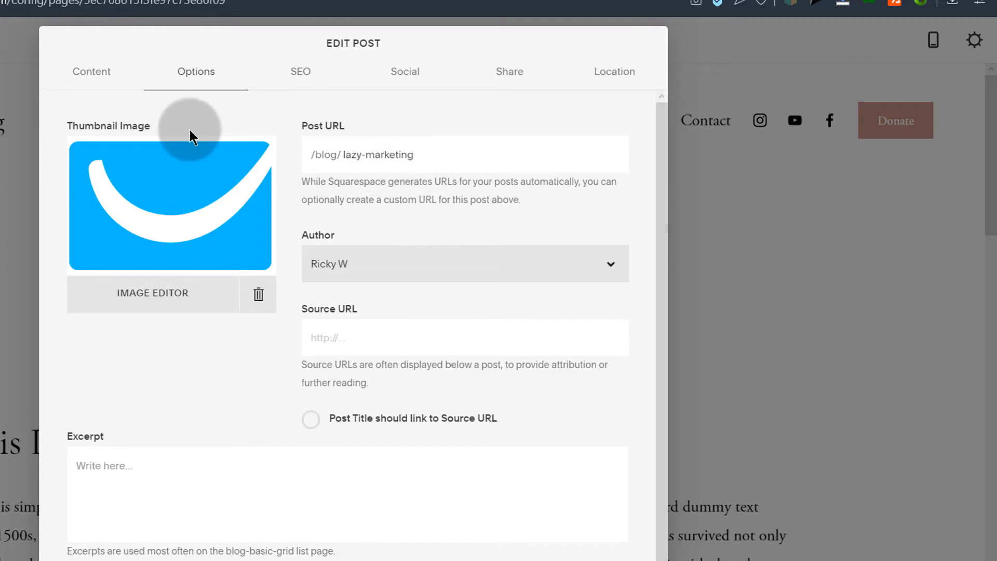
click(91, 79)
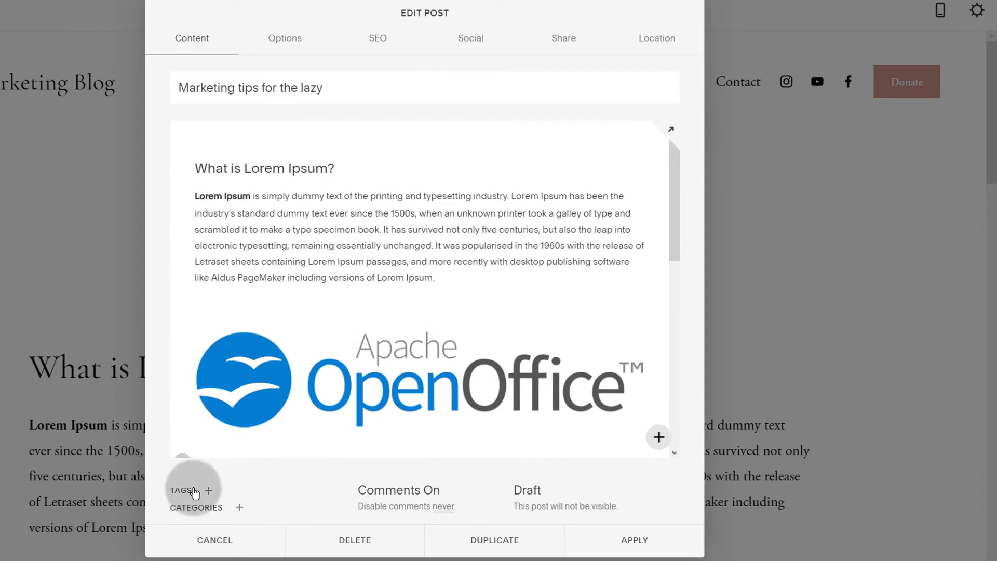
click(210, 492)
click(227, 463)
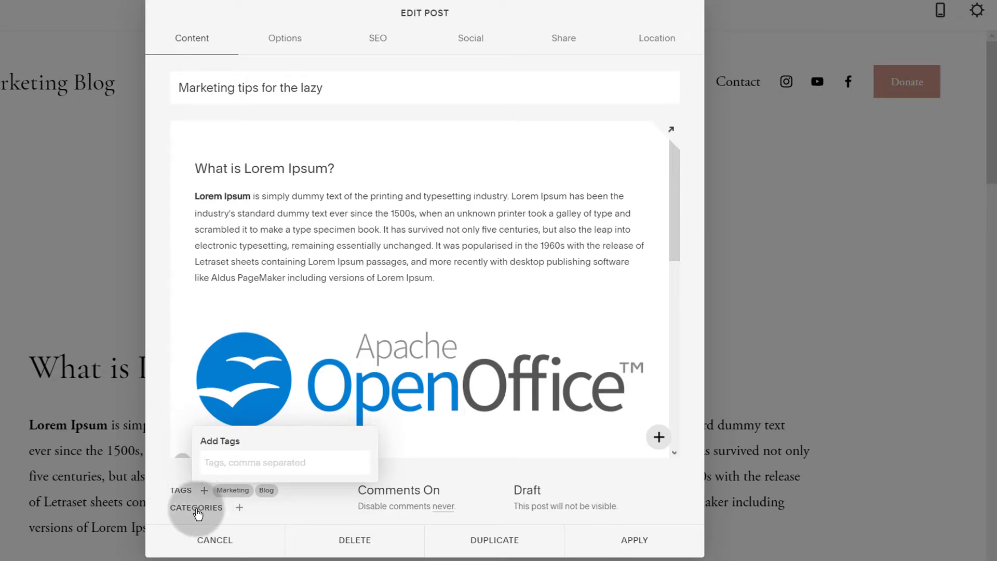
- Create the categories Marketing and Blogging and assign both to the post
click(240, 509)
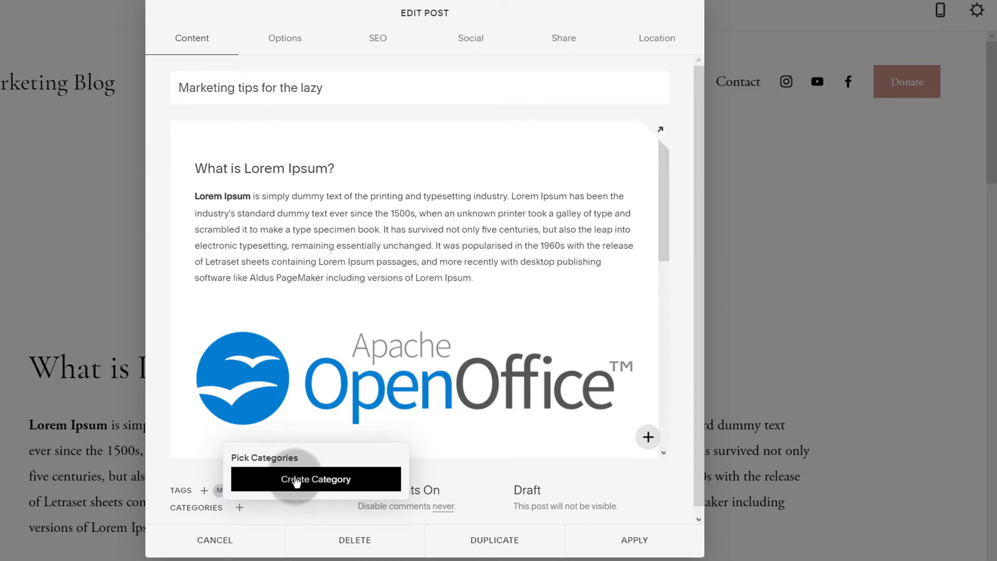
click(299, 484)
click(259, 481)
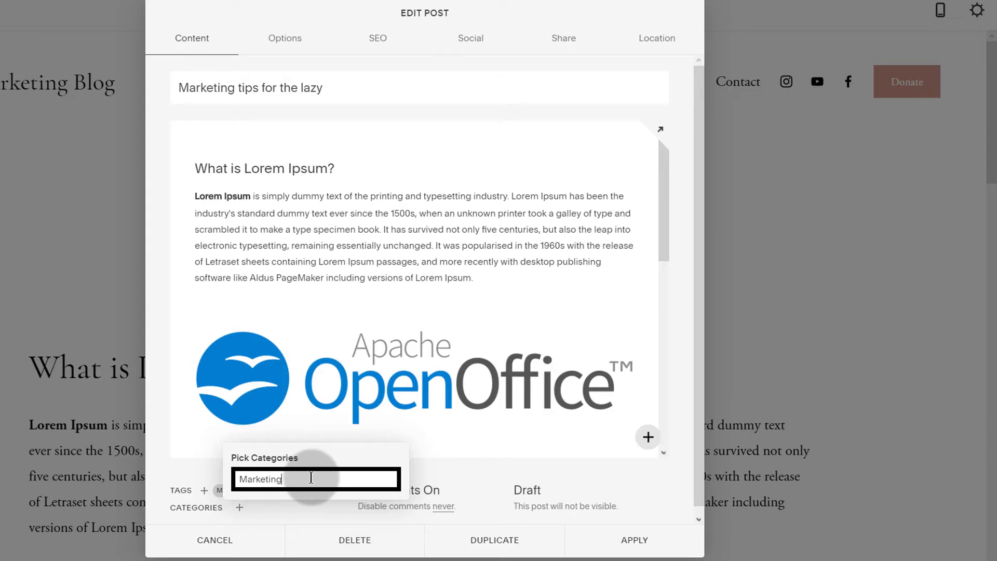
key(Return)
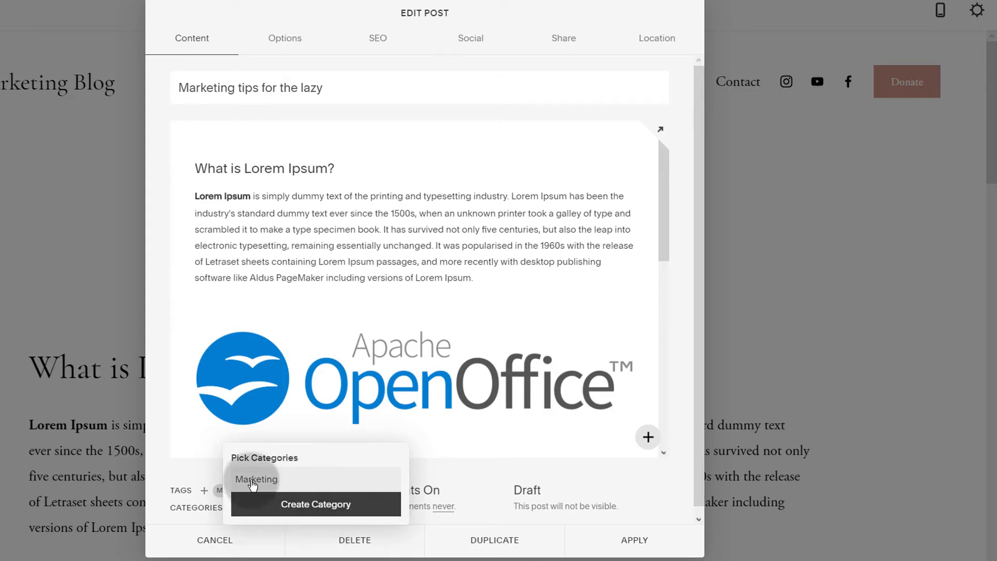
click(295, 505)
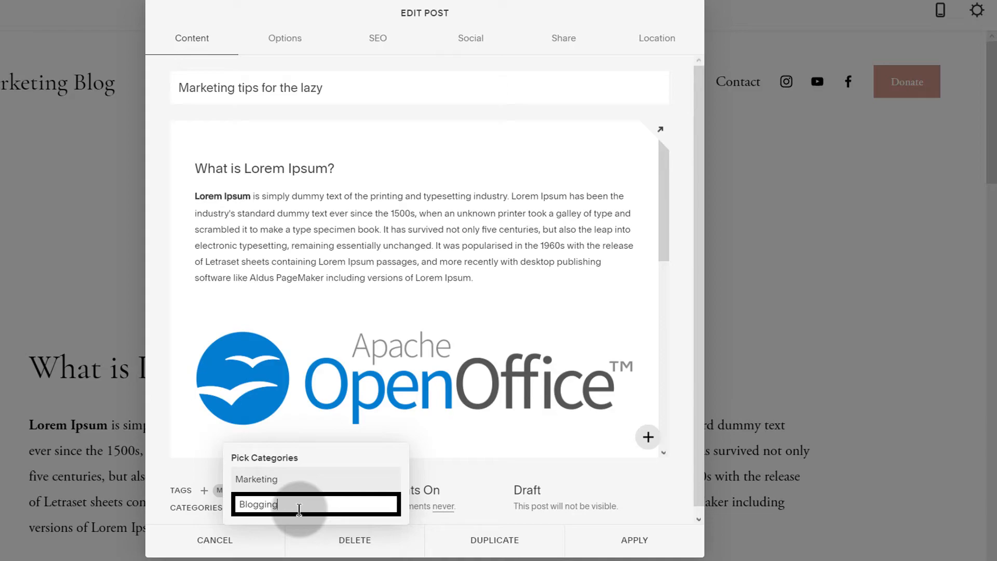
key(Return)
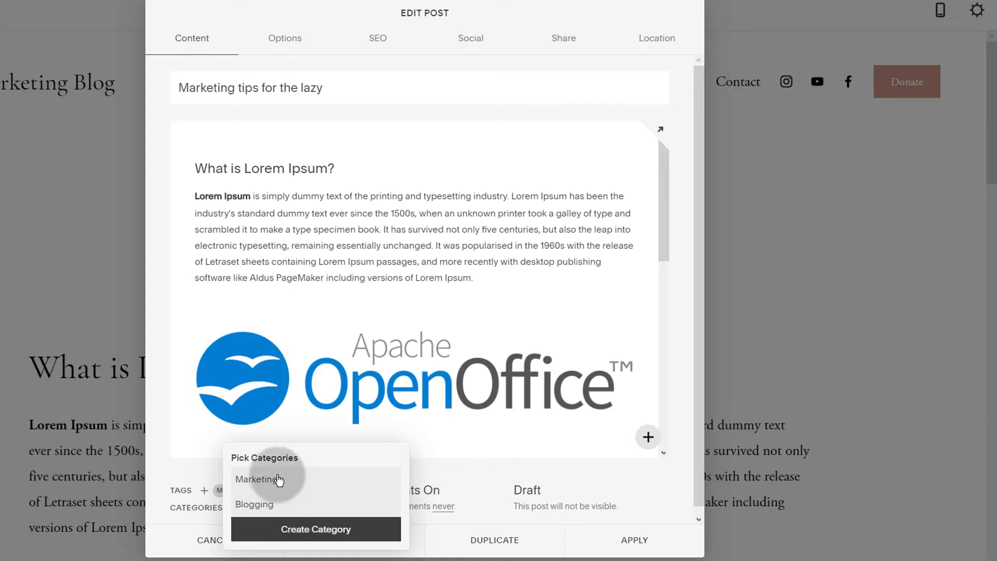
click(153, 514)
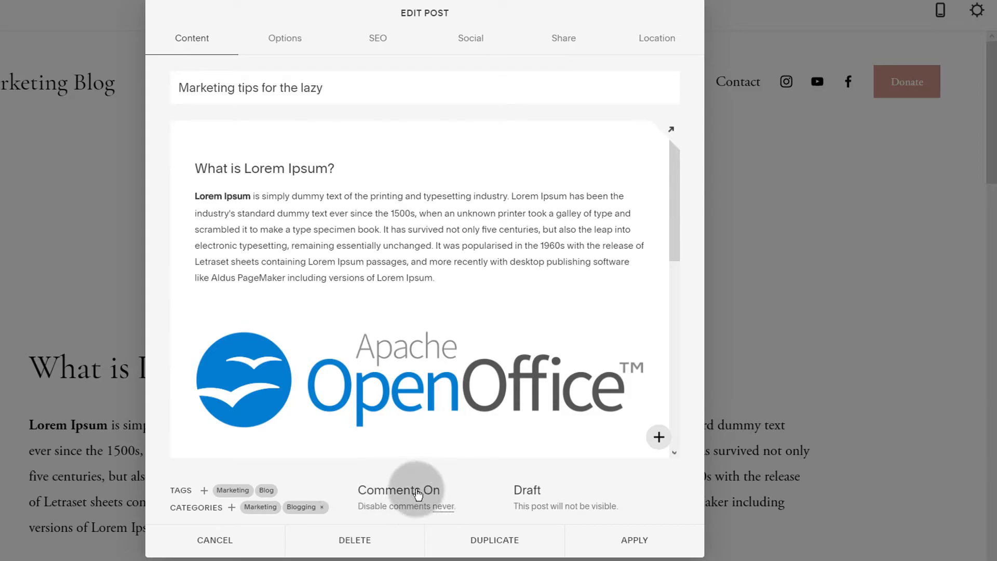
- Check the post's comment options, leave comments on, and apply the post settings
click(398, 499)
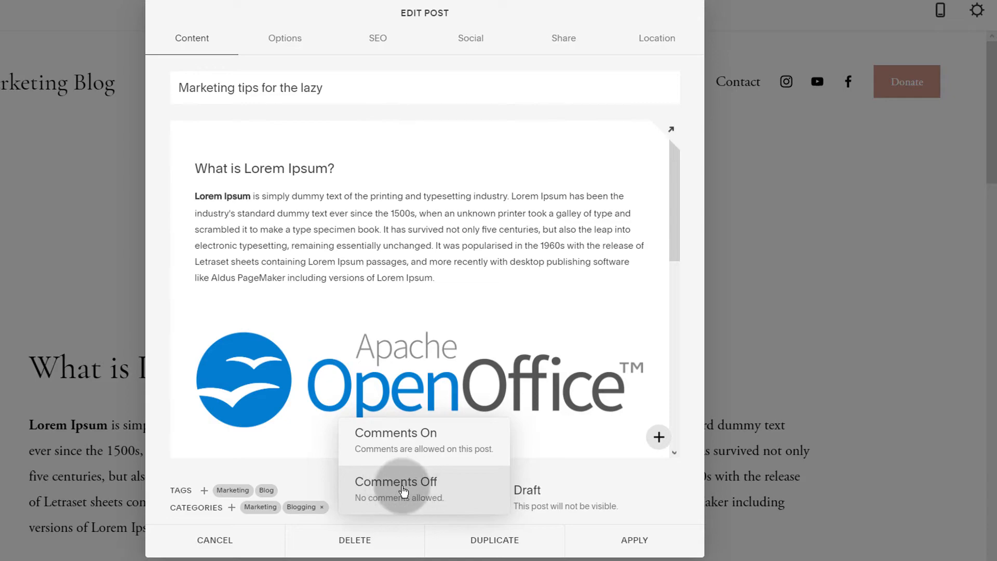
click(302, 475)
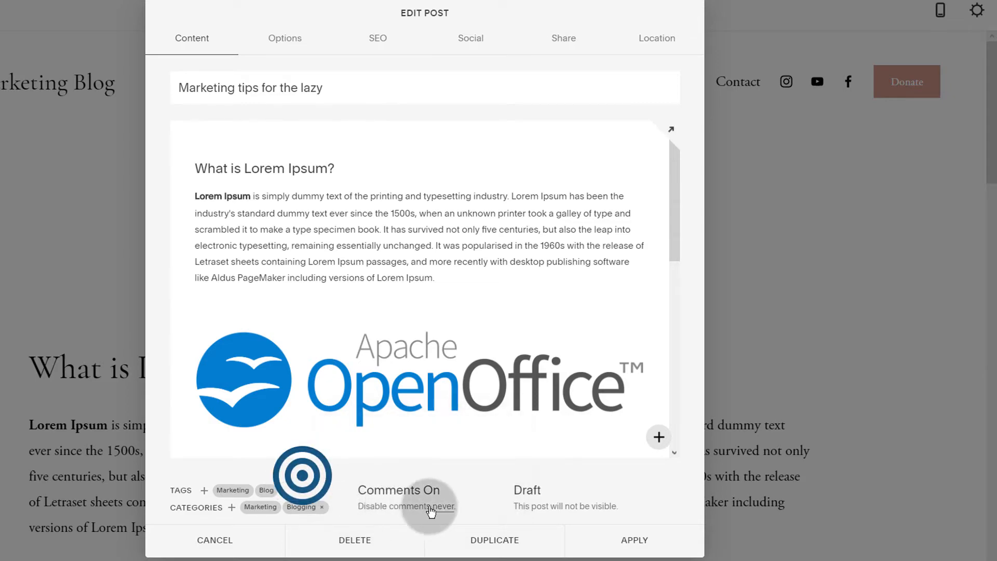
click(643, 541)
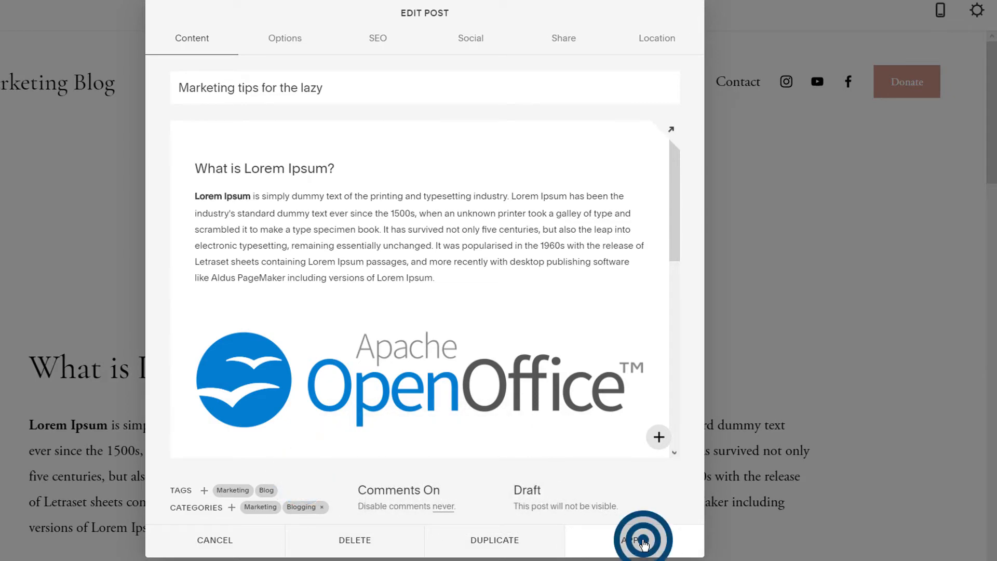
- Publish the post and copy its live link from the sharing dialog
click(51, 15)
click(45, 73)
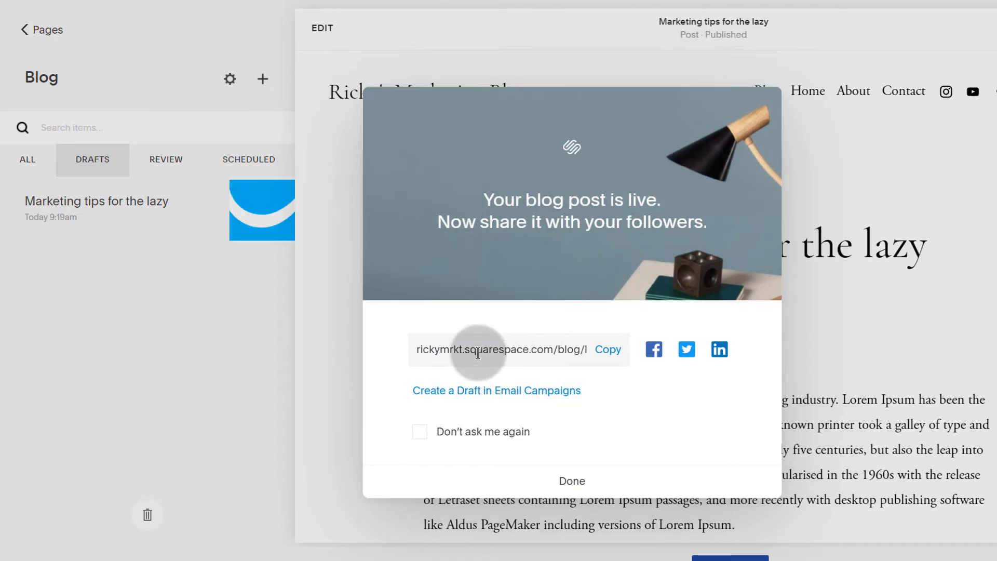
click(611, 353)
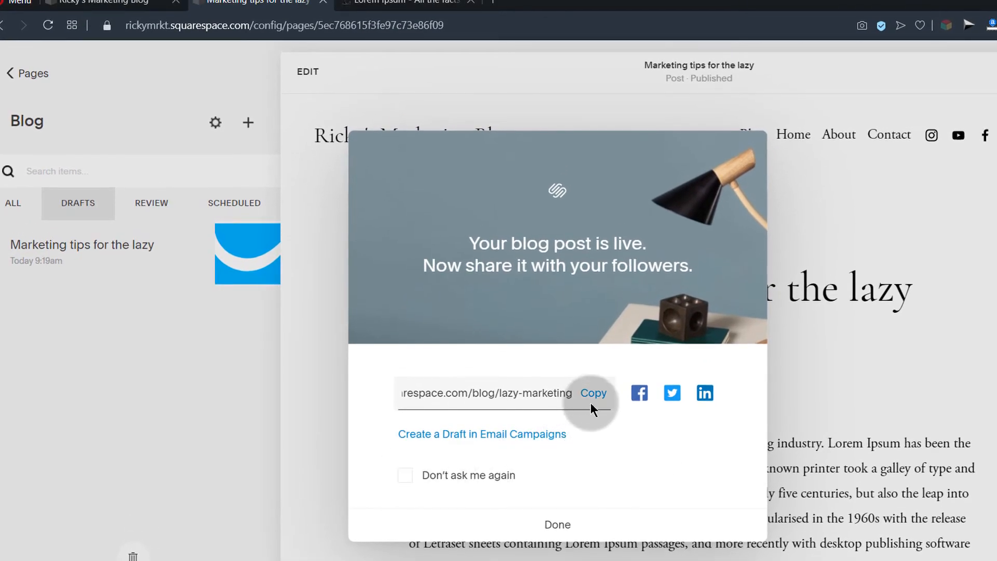
click(559, 524)
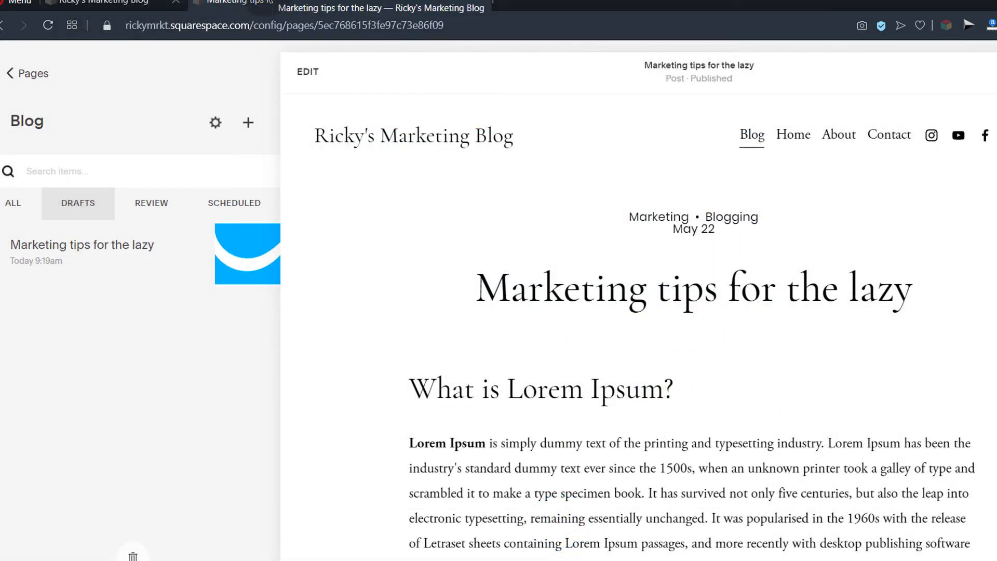
- Load the copied /blog/lazy-marketing link in a private browsing window to check the post as a visitor
key(ctrl+shift+n)
key(ctrl+v)
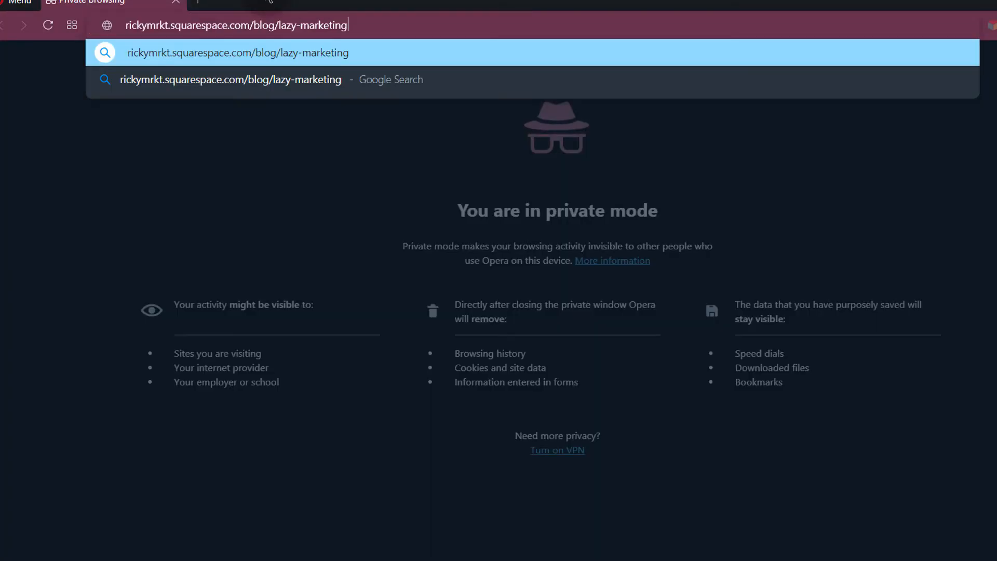
key(Return)
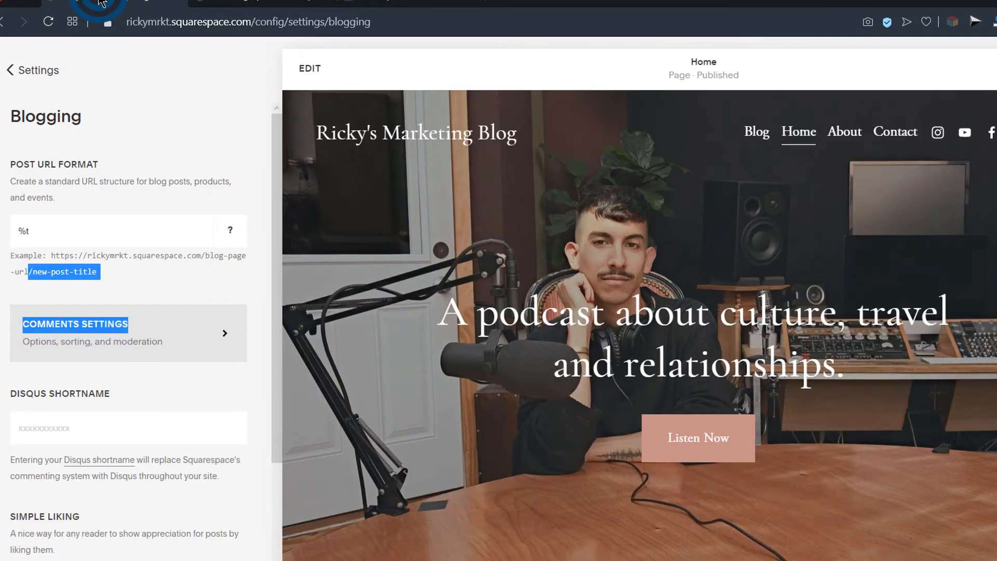
- Set the site availability to Password Protected, enter a site password, and save the setting
click(30, 71)
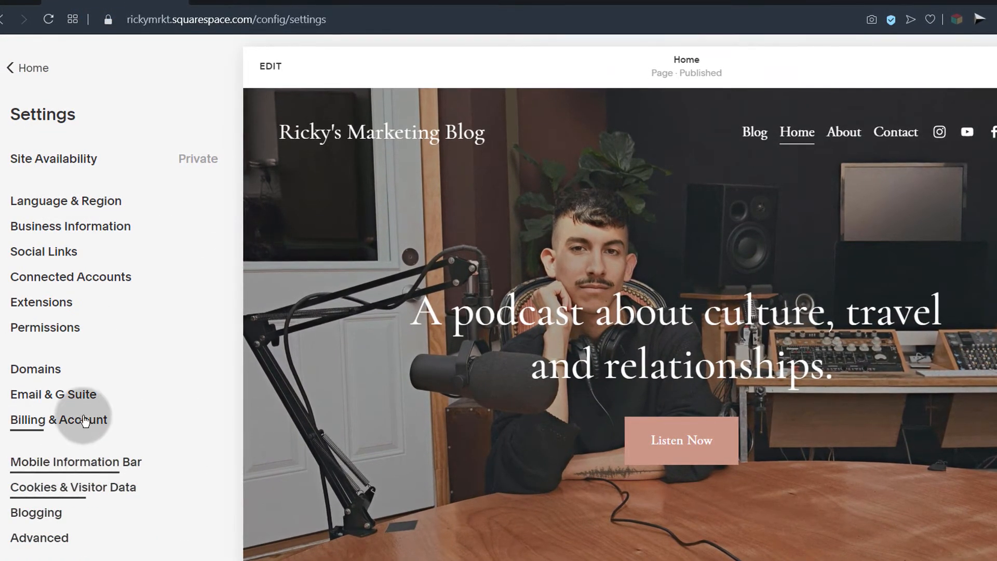
click(47, 157)
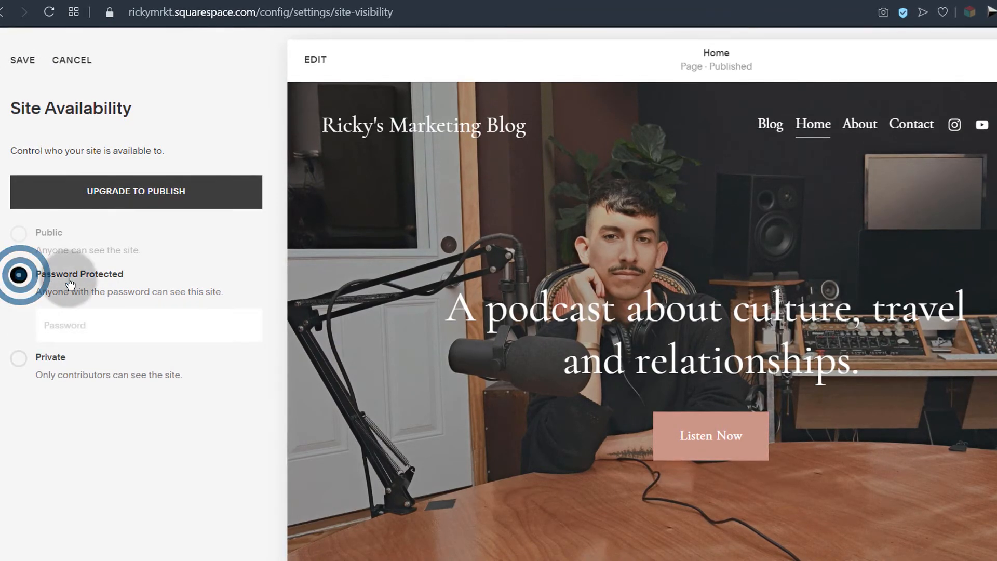
click(61, 323)
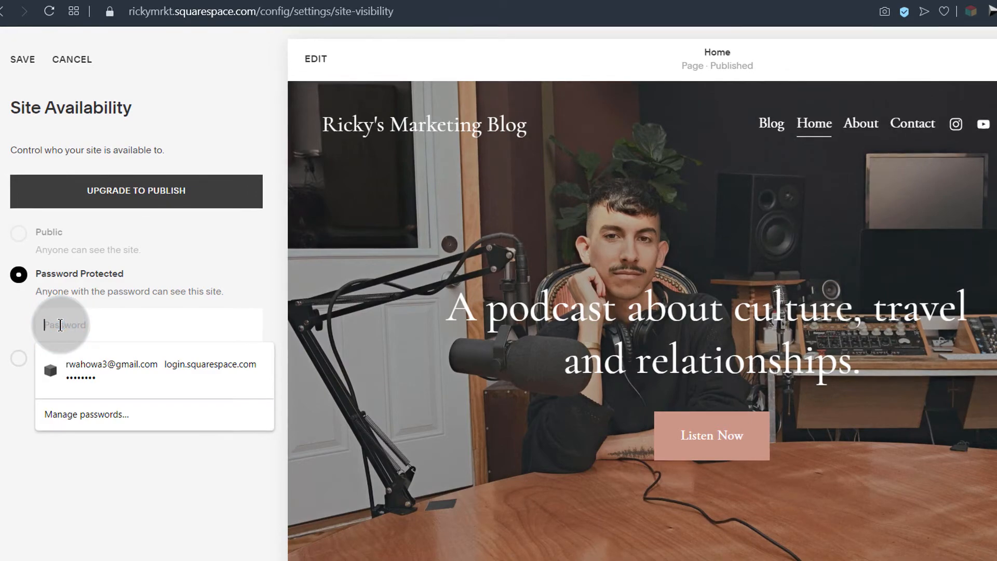
text(******)
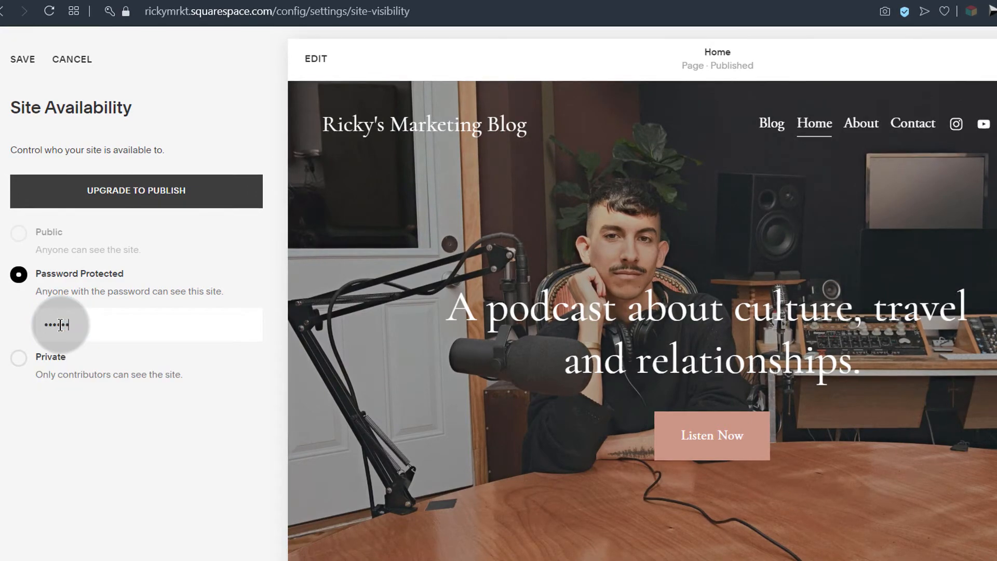
click(24, 66)
- Reload the /blog/lazy-marketing post in the private browsing window and unlock it with the site password
click(172, 560)
click(218, 550)
click(50, 11)
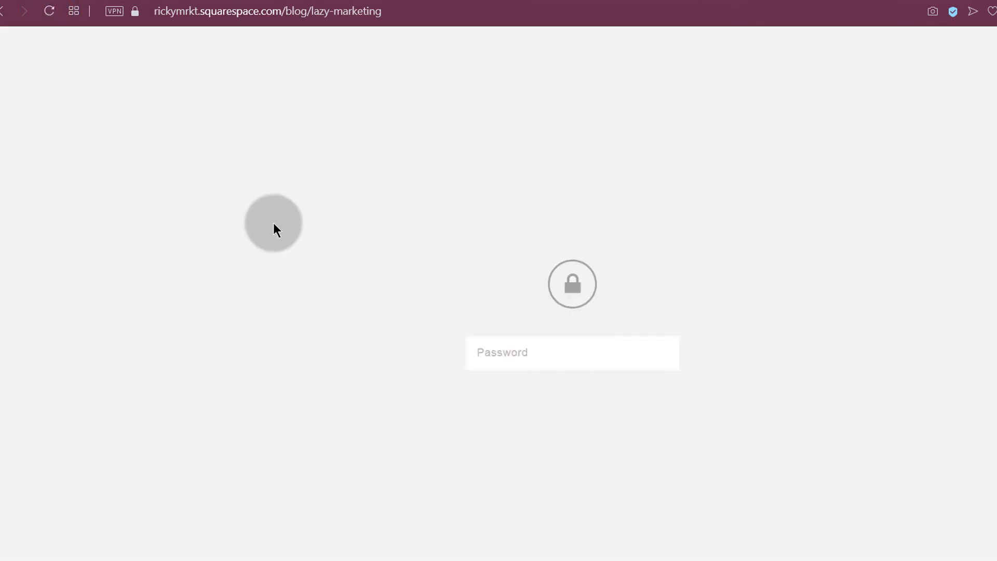
text(******)
key(Return)
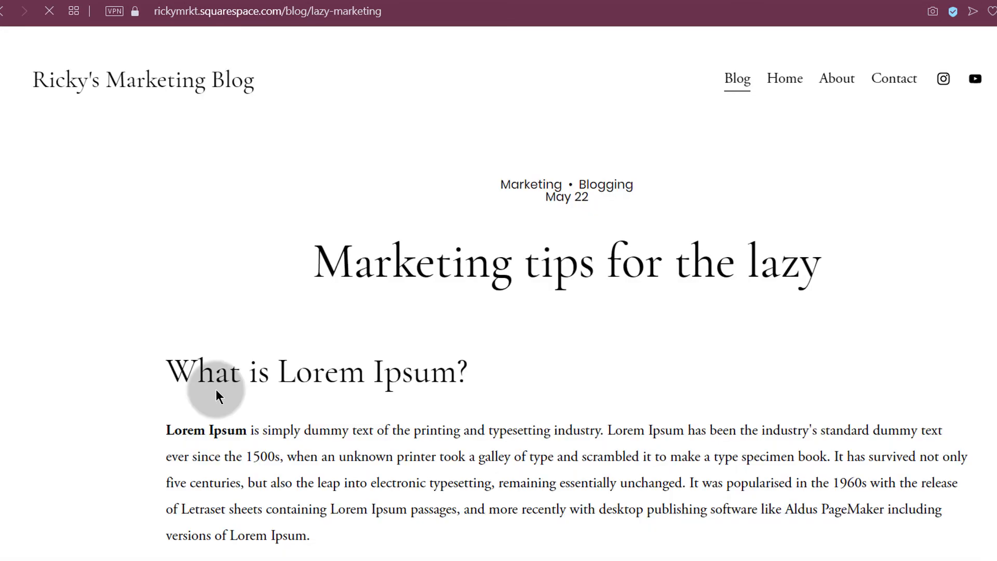
- Examine the published post's categories, title, text and image as a visitor sees them
scroll(257, 446, down, 10)
scroll(305, 445, up, 9)
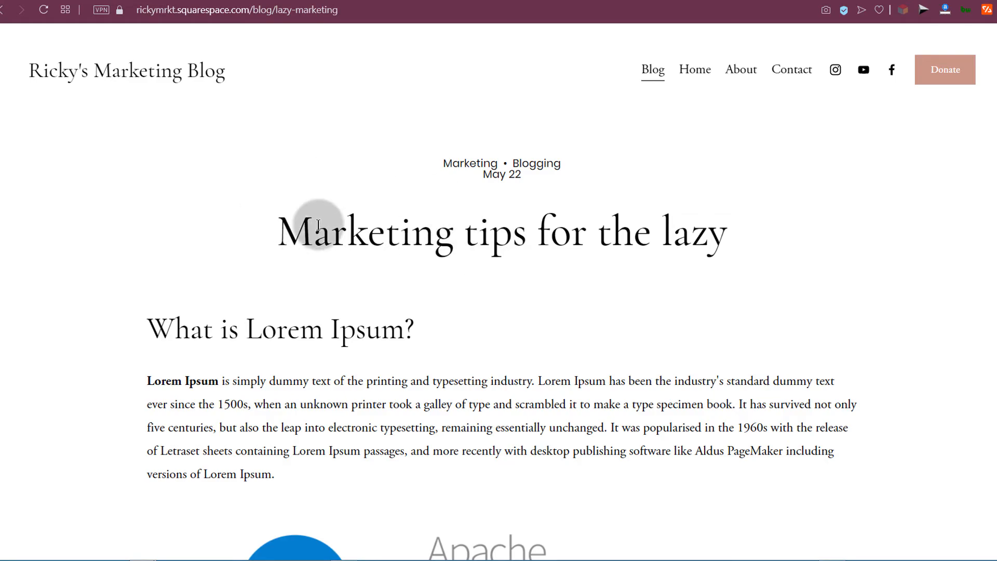
scroll(418, 304, down, 15)
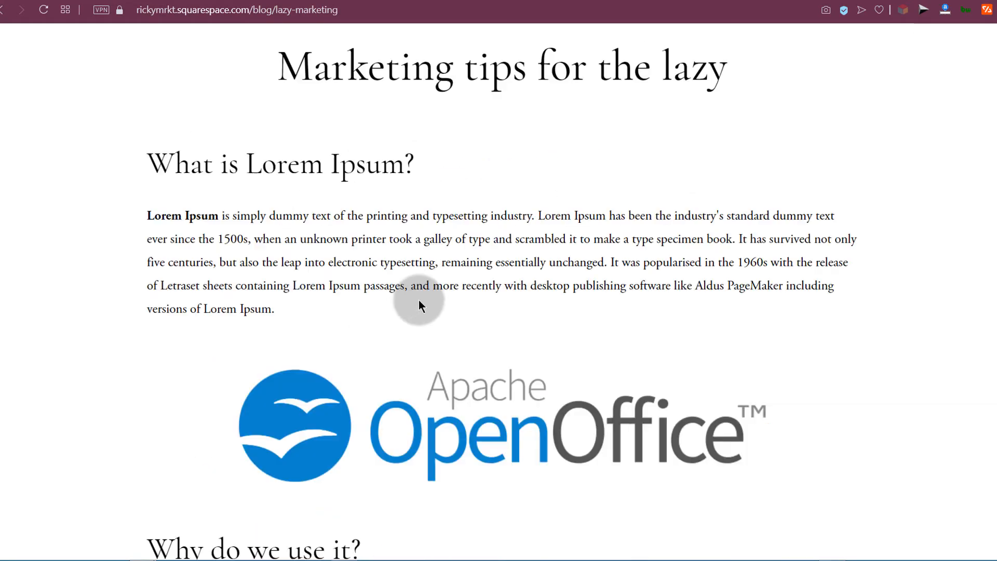
scroll(392, 244, up, 13)
scroll(391, 232, up, 3)
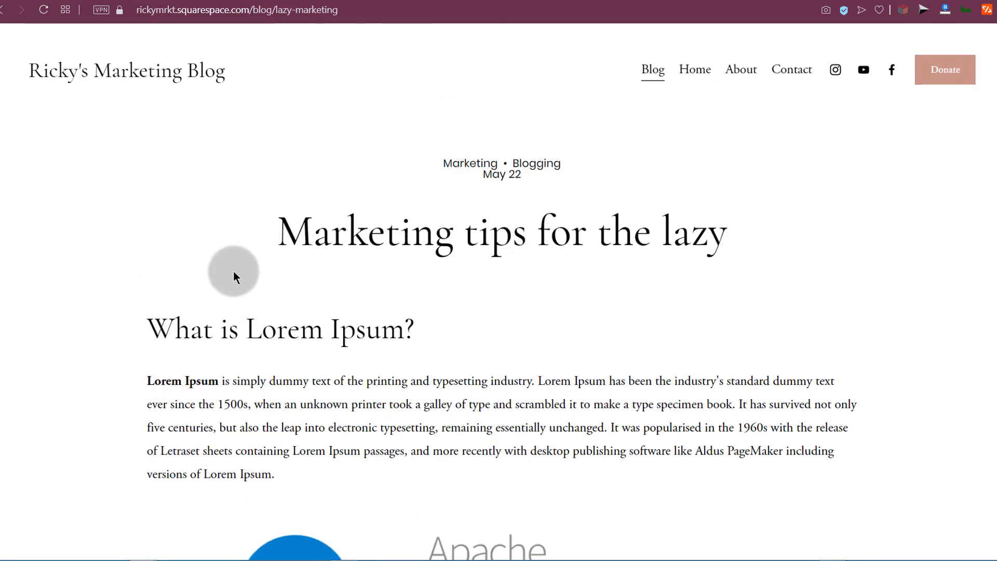
scroll(369, 311, down, 10)
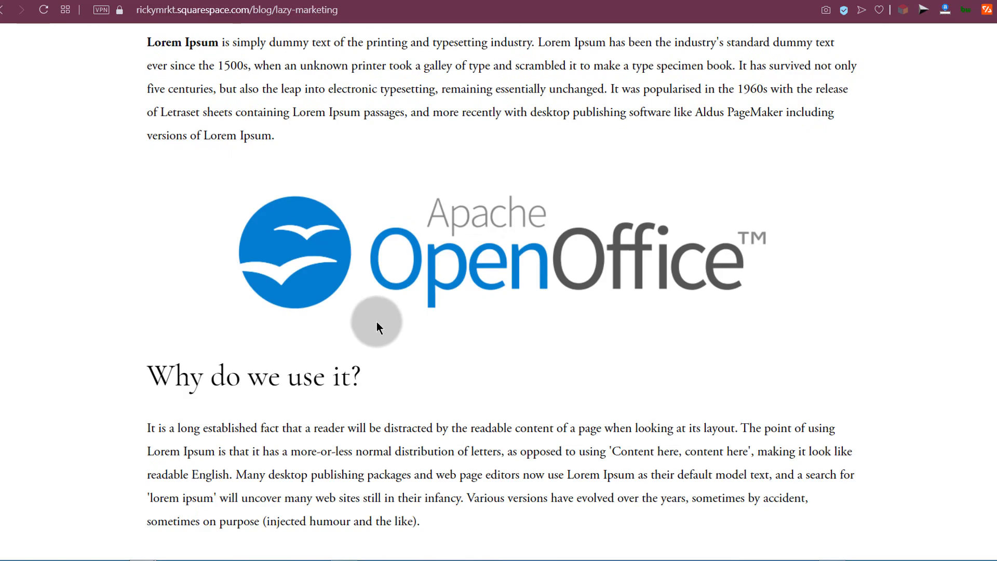
scroll(784, 274, up, 10)
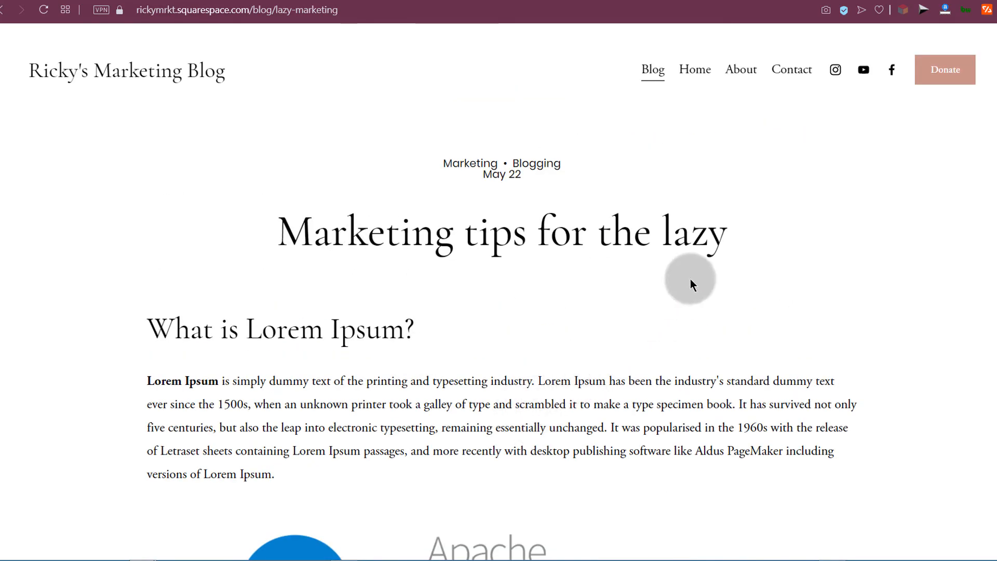
- Visit the site's Home page as a visitor and look through its sections
click(691, 73)
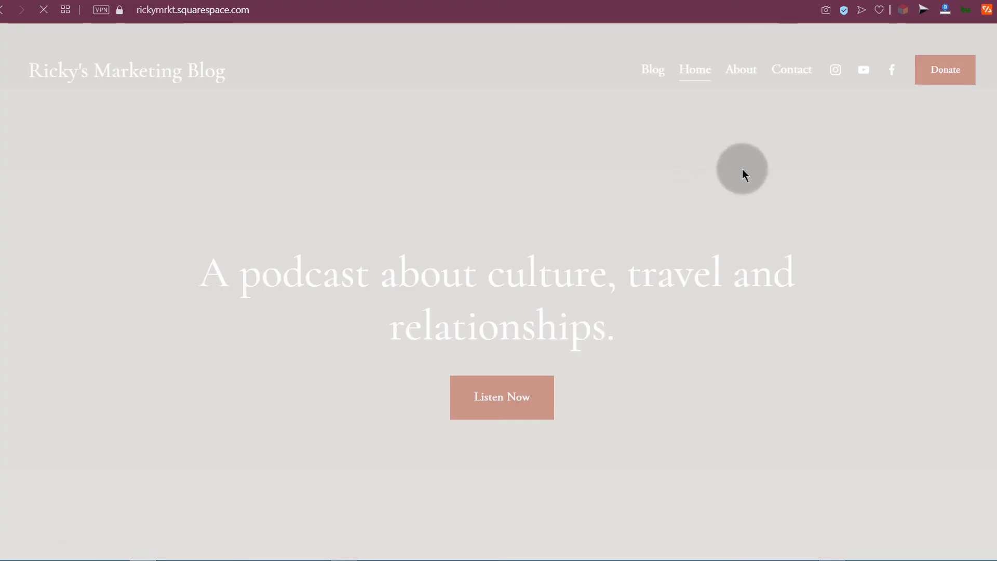
scroll(413, 285, down, 5)
scroll(413, 285, down, 10)
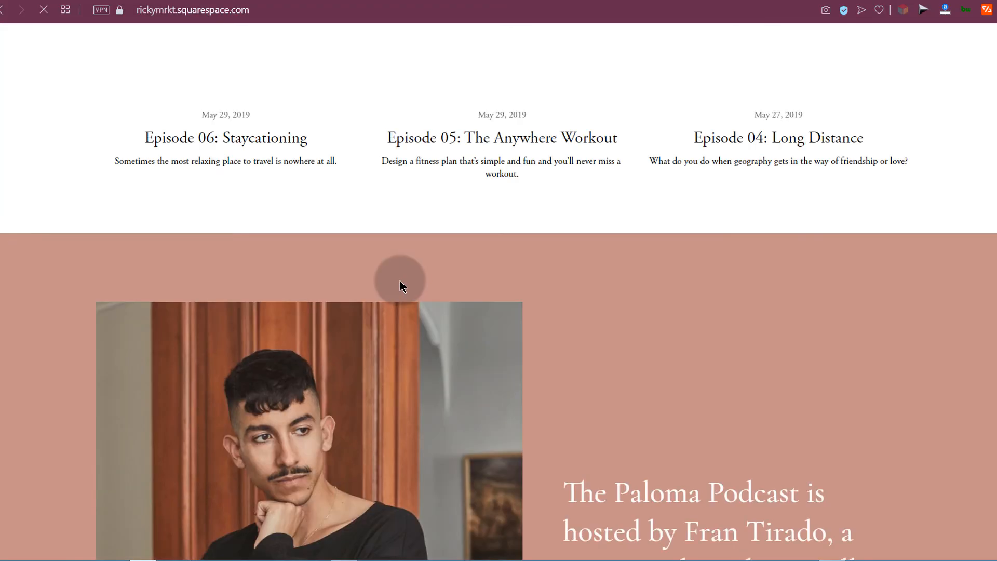
scroll(382, 269, up, 15)
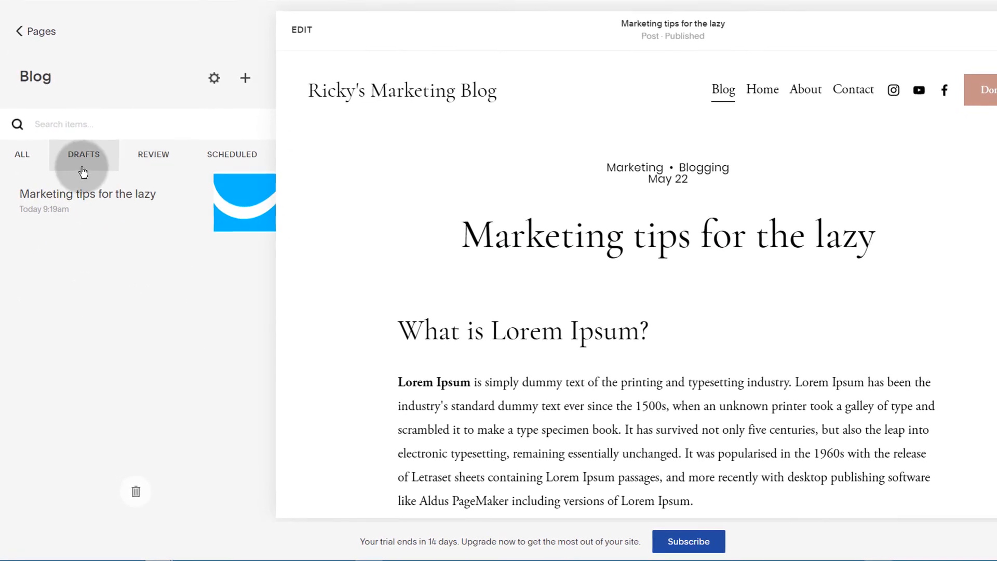
- Check the blog's full post list and its scheduled posts in the site editor, and return to the Pages overview
click(24, 148)
click(252, 148)
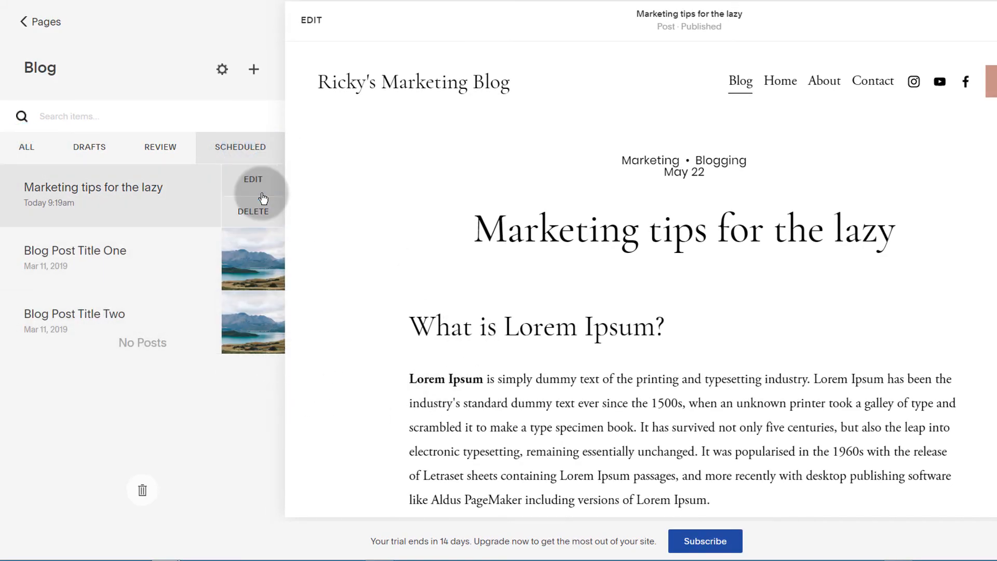
mouse_move(255, 320)
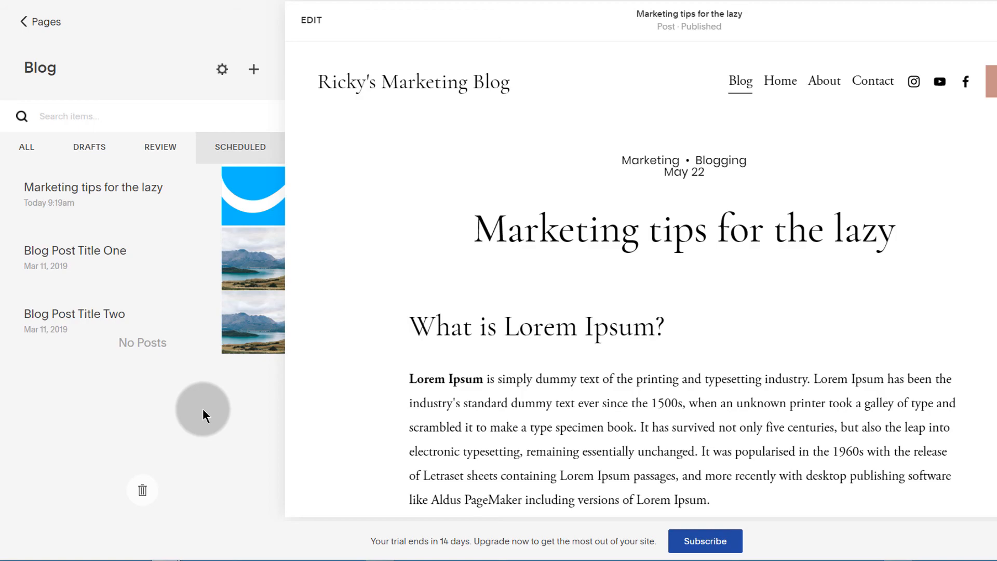
click(24, 21)
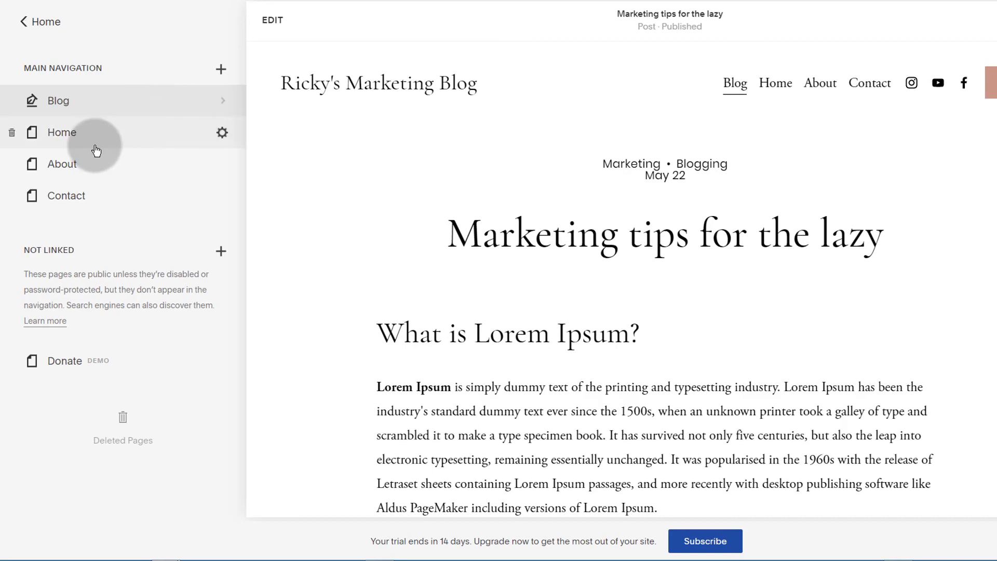